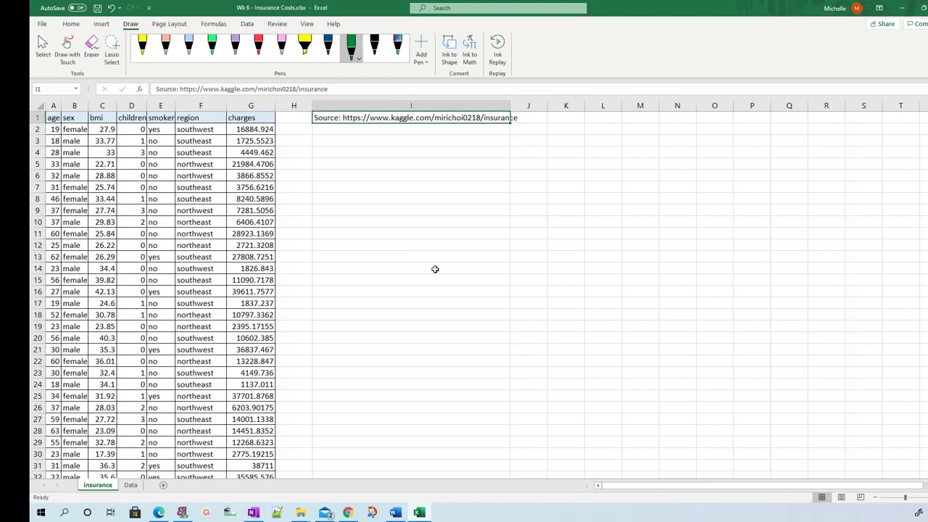
Review the smoker yes/no values on the insurance sheet.
click(435, 263)
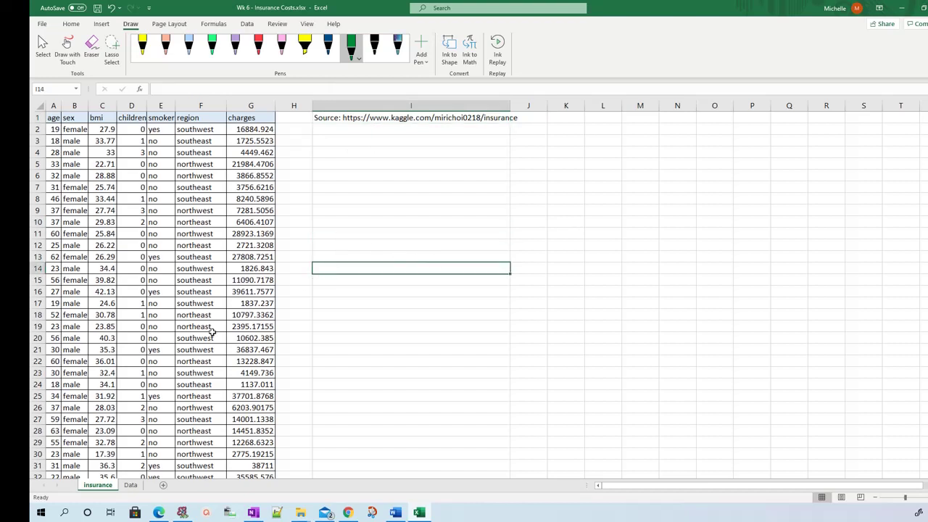
click(130, 485)
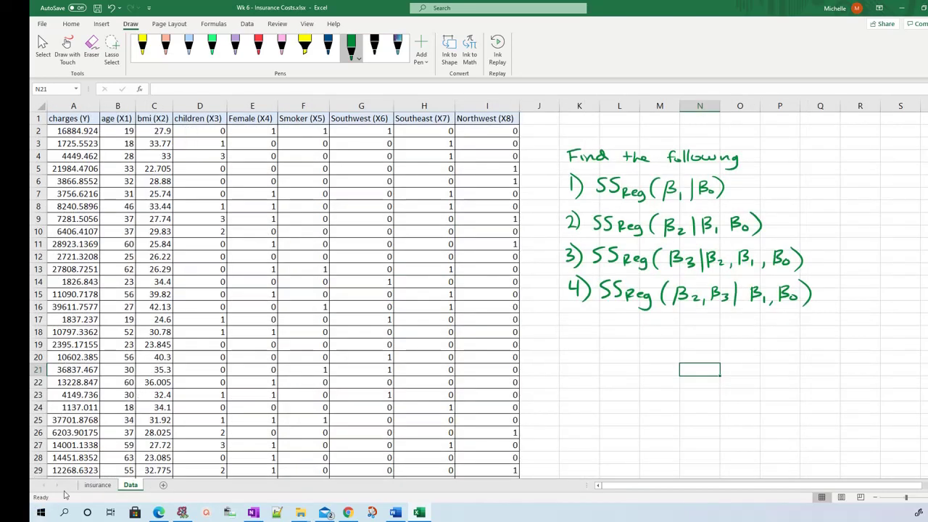
click(90, 487)
click(161, 130)
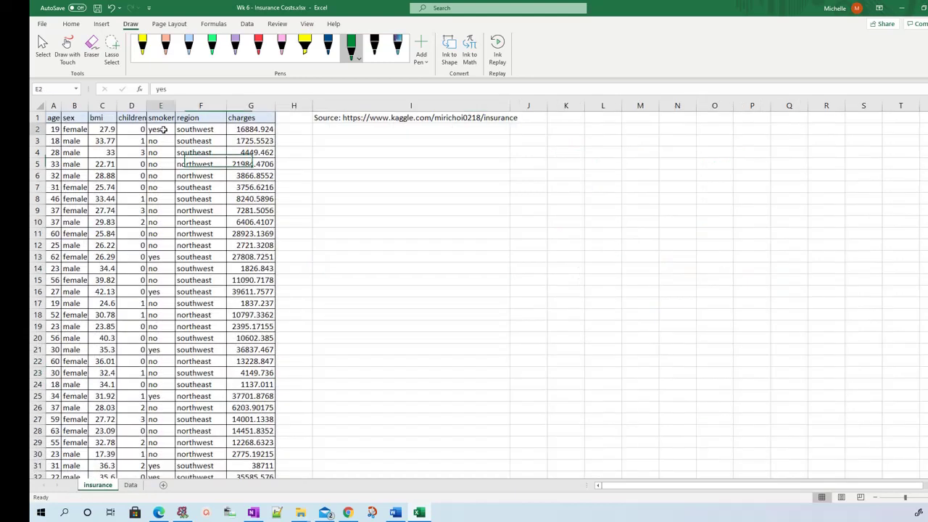
click(162, 140)
click(163, 129)
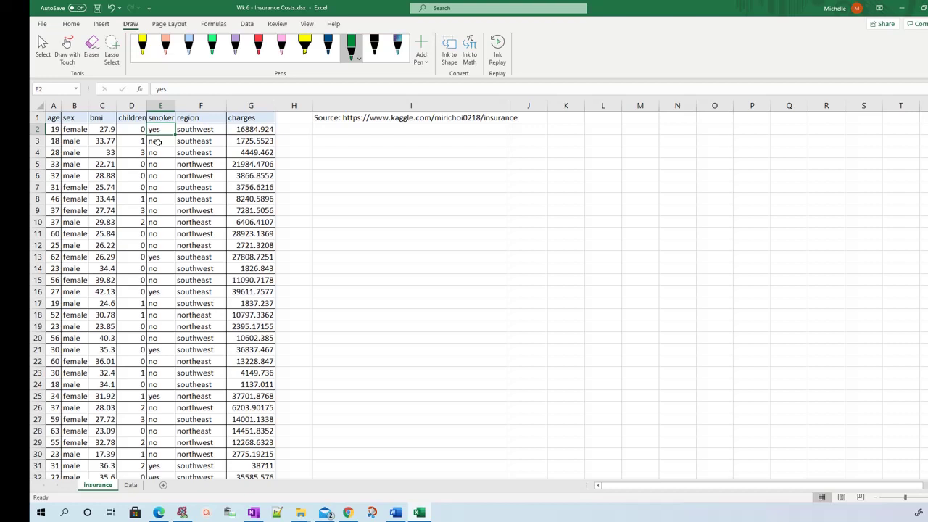
Review the sex and region values, then bring up the Data sheet.
click(69, 130)
key(Down)
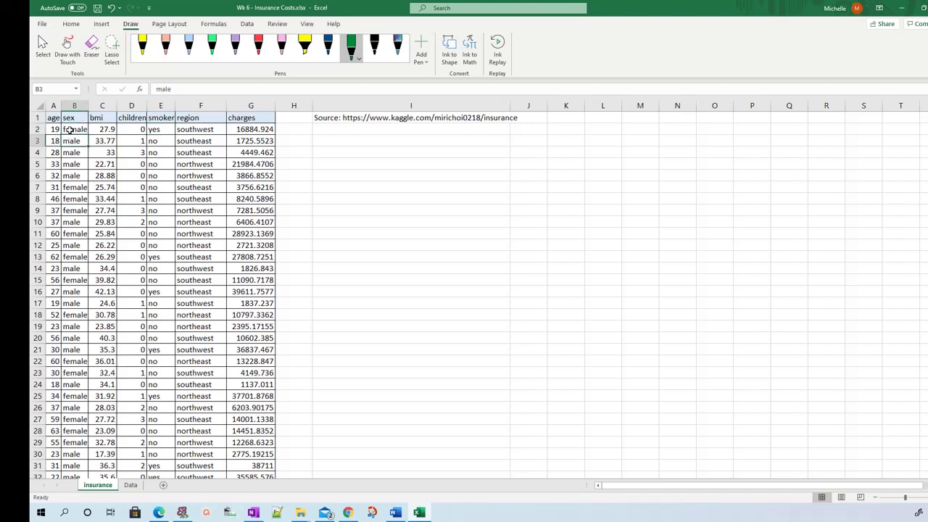
click(68, 130)
click(217, 133)
click(208, 152)
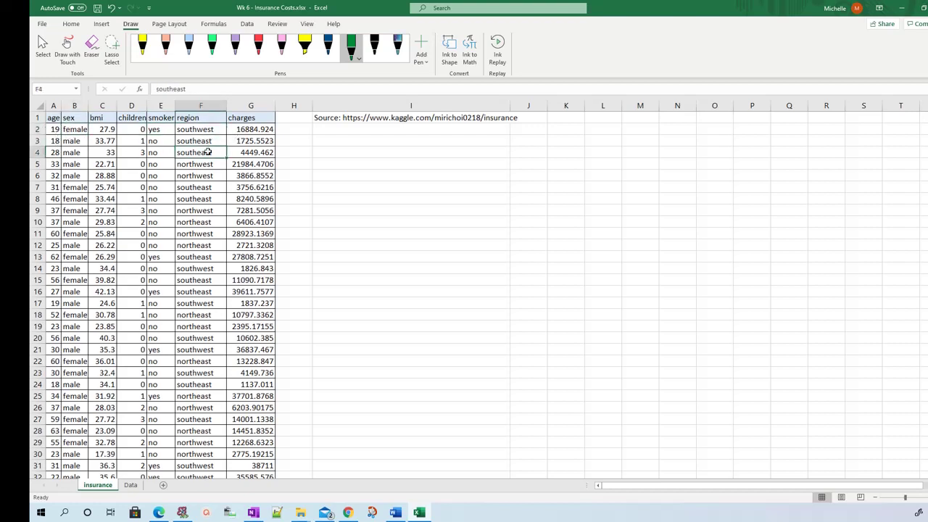
click(198, 175)
click(130, 484)
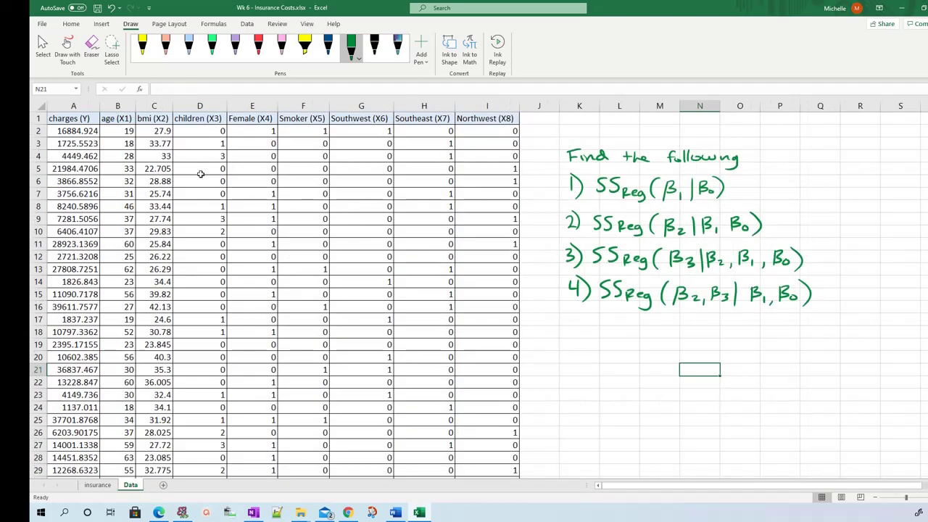
click(92, 119)
drag(196, 124, 83, 116)
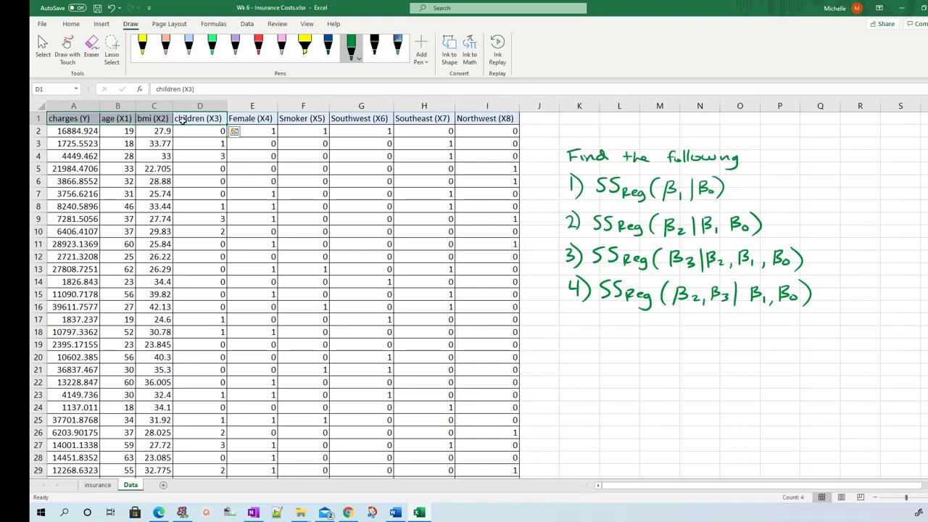
click(82, 118)
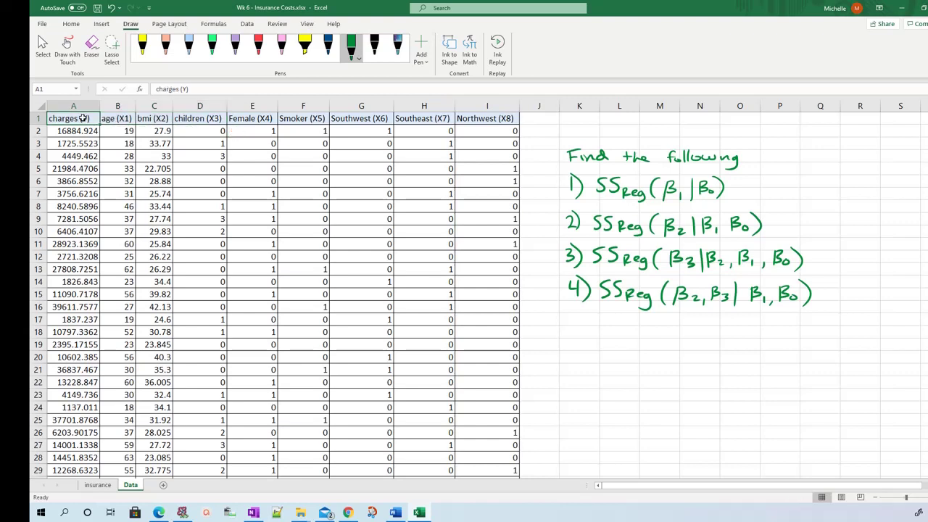
drag(73, 122, 51, 273)
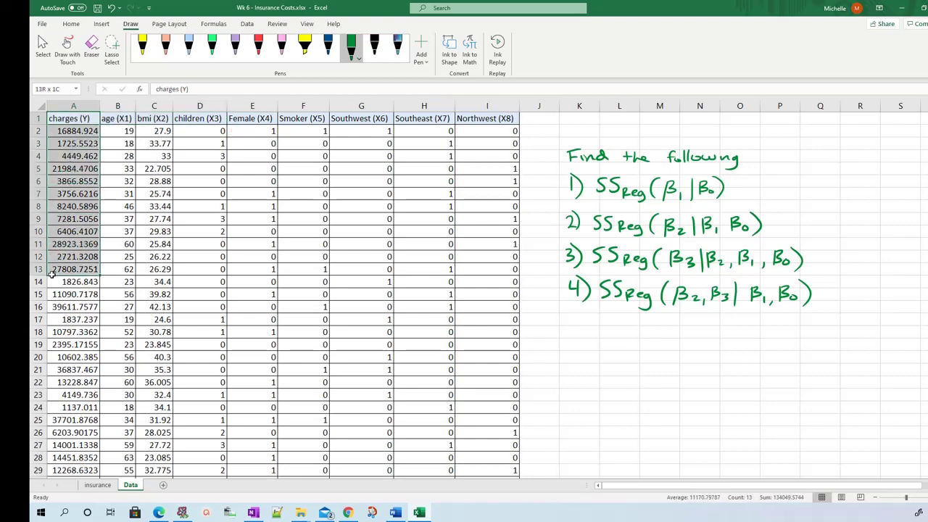
drag(123, 120, 107, 251)
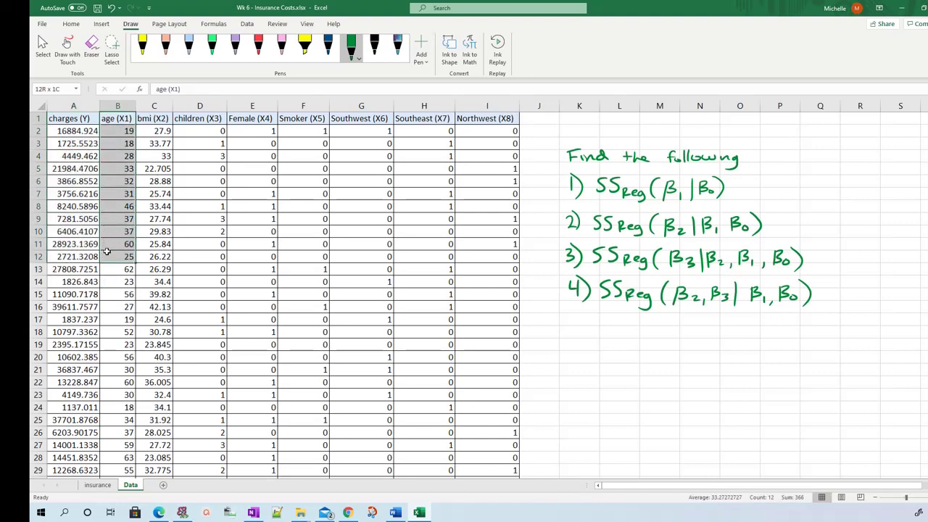
drag(154, 120, 154, 270)
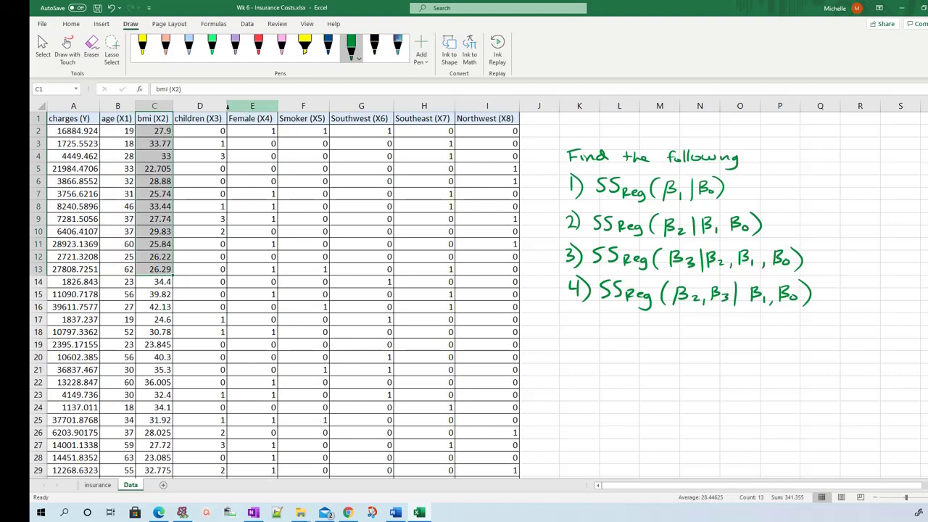
drag(199, 119, 195, 307)
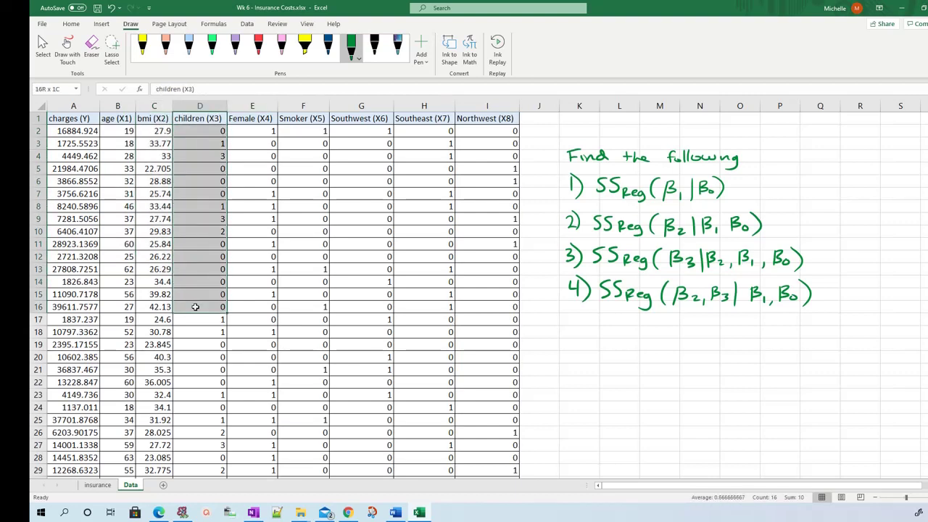
click(425, 307)
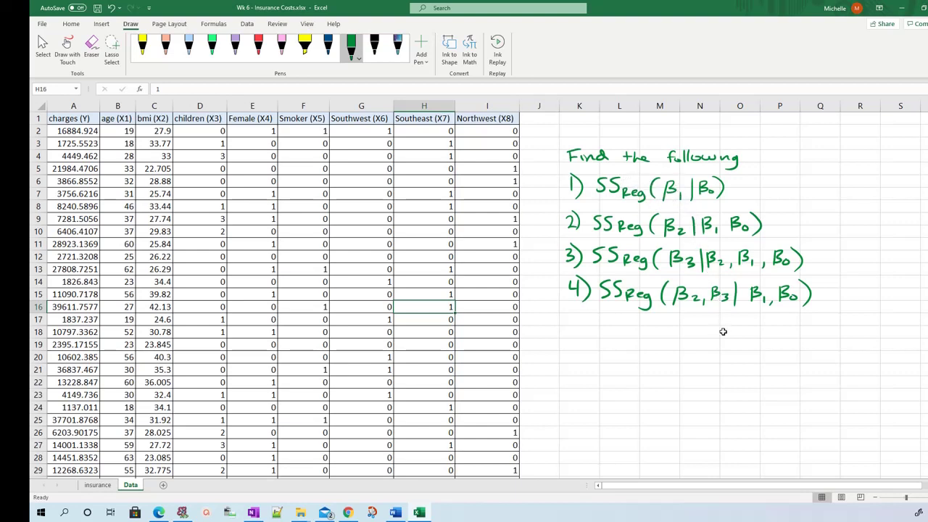
With a dark blue pen, handwrite SSR(X1) beside question 1.
click(328, 45)
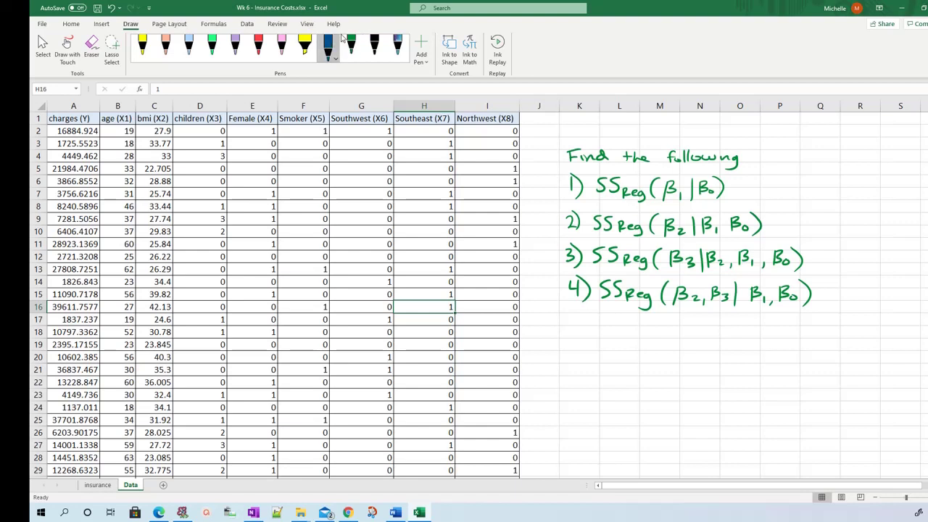
drag(736, 183, 774, 197)
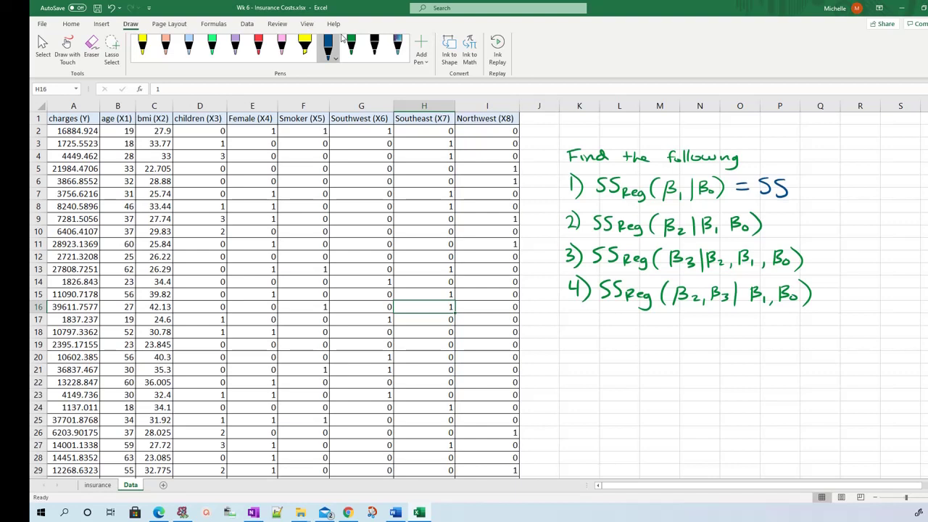
mouse_move(796, 181)
mouse_down()
mouse_move(795, 198)
mouse_move(823, 200)
mouse_up()
drag(830, 181, 842, 198)
mouse_move(842, 181)
mouse_down()
mouse_move(830, 197)
mouse_move(855, 204)
mouse_up()
Handwrite SSR(X2|X1) beside question 2.
drag(771, 222, 797, 233)
mouse_move(813, 219)
mouse_down()
mouse_move(813, 232)
mouse_move(843, 235)
mouse_up()
mouse_move(843, 218)
mouse_down()
mouse_move(832, 236)
mouse_move(860, 242)
mouse_move(878, 232)
mouse_move(869, 234)
mouse_up()
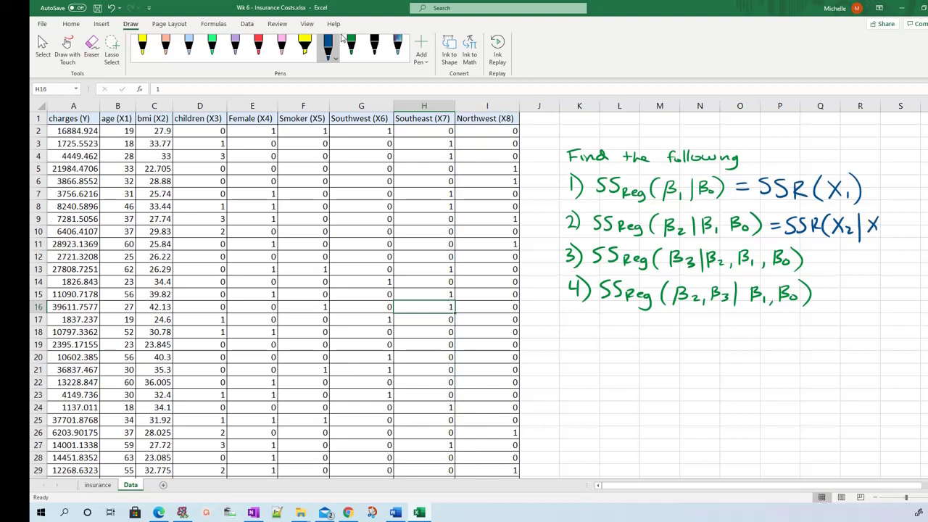
drag(888, 210, 889, 238)
Handwrite SSR(X3|X2,X1) beside question 3.
mouse_move(829, 254)
mouse_down()
mouse_move(819, 265)
mouse_move(874, 266)
mouse_up()
mouse_move(874, 253)
mouse_down()
mouse_move(863, 268)
mouse_move(883, 265)
mouse_move(878, 271)
mouse_up()
drag(888, 251, 889, 270)
mouse_move(892, 254)
mouse_down()
mouse_move(890, 267)
mouse_move(913, 266)
mouse_up()
drag(918, 250, 918, 271)
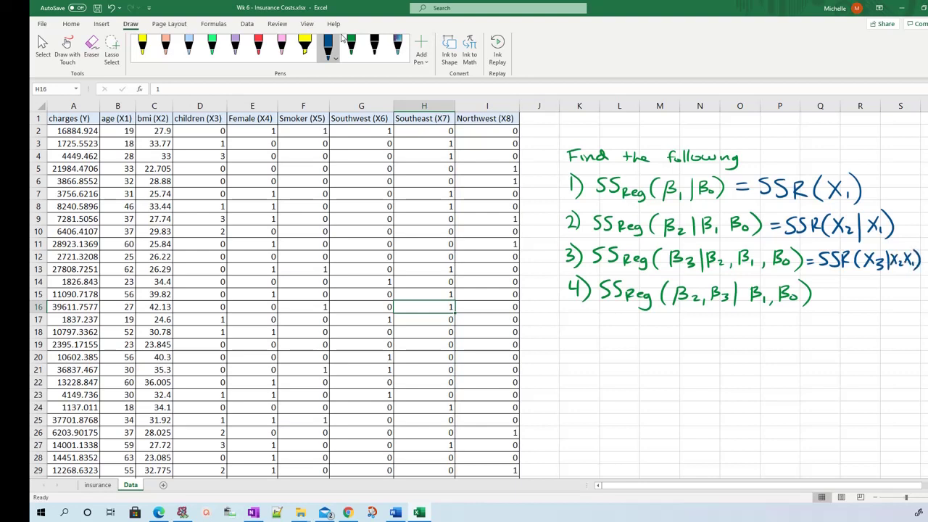
Write = SSR(X2,X3|X1) under question 4 and ink an arrow marking question 1.
drag(714, 318, 724, 324)
drag(745, 315, 735, 328)
mouse_move(758, 315)
mouse_down()
mouse_move(748, 328)
mouse_move(797, 327)
mouse_up()
mouse_move(797, 314)
mouse_down()
mouse_move(786, 327)
mouse_move(809, 329)
mouse_up()
mouse_move(819, 314)
mouse_down()
mouse_move(830, 325)
mouse_move(819, 328)
mouse_move(846, 331)
mouse_move(857, 313)
mouse_move(866, 326)
mouse_move(855, 326)
mouse_move(877, 332)
mouse_up()
key(ctrl+z)
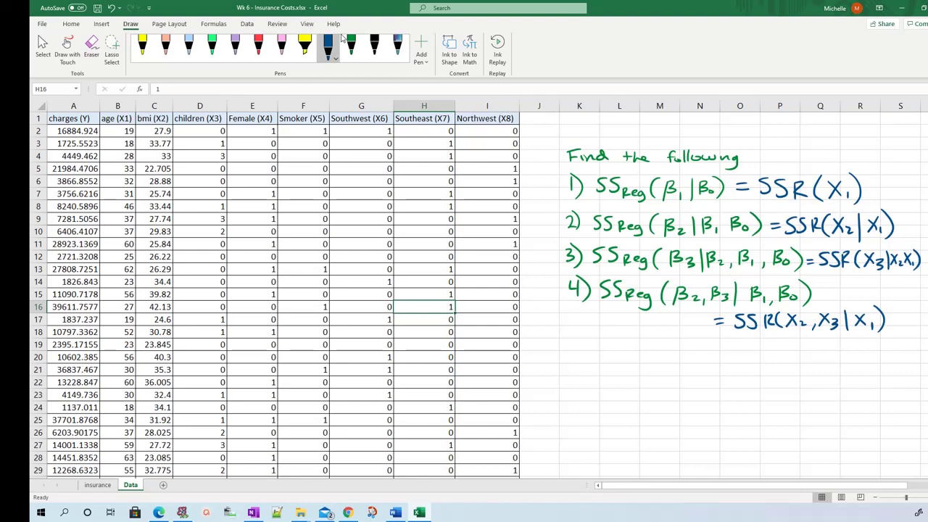
drag(548, 186, 564, 186)
drag(556, 181, 556, 188)
Open the Regression tool from Data Analysis.
click(77, 24)
click(247, 24)
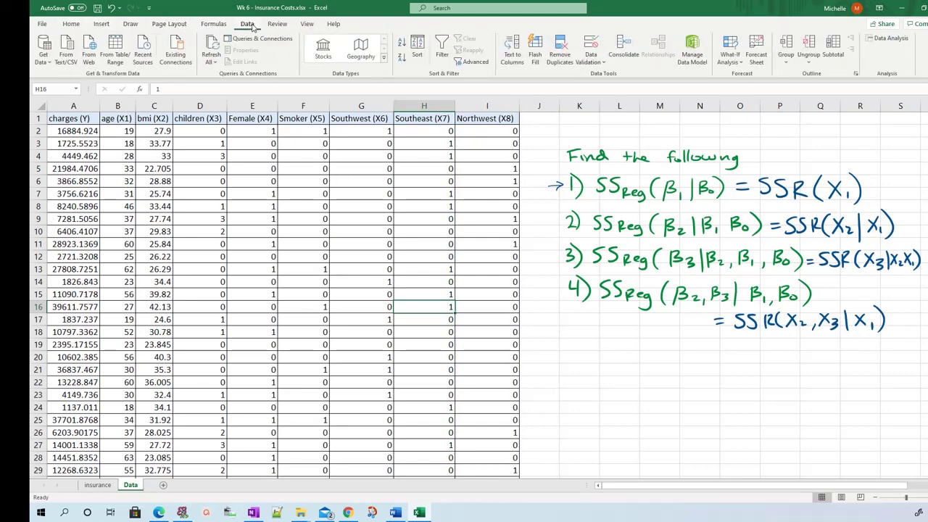
click(887, 39)
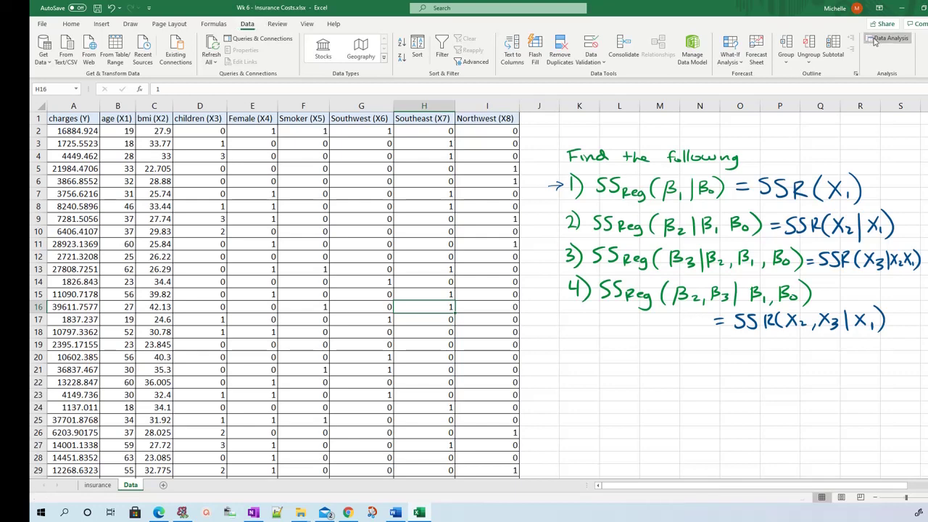
scroll(423, 245, down, 2)
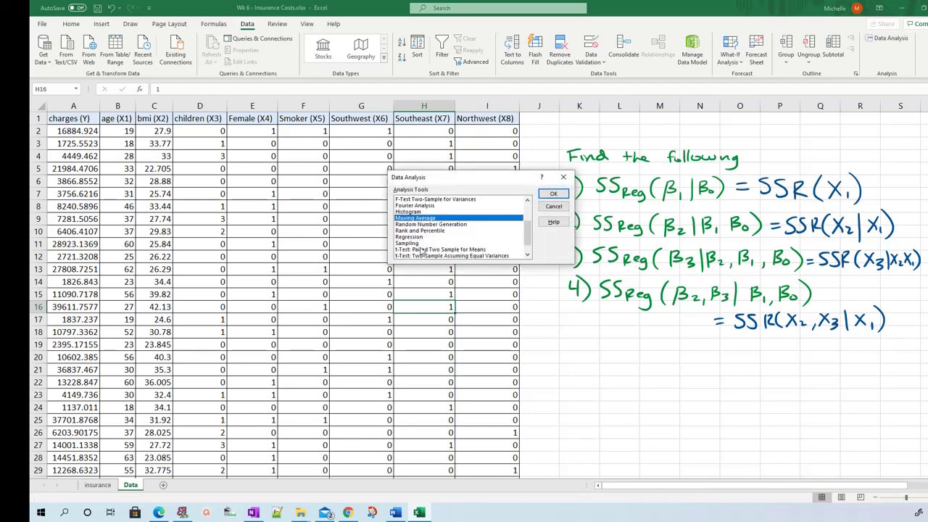
click(420, 237)
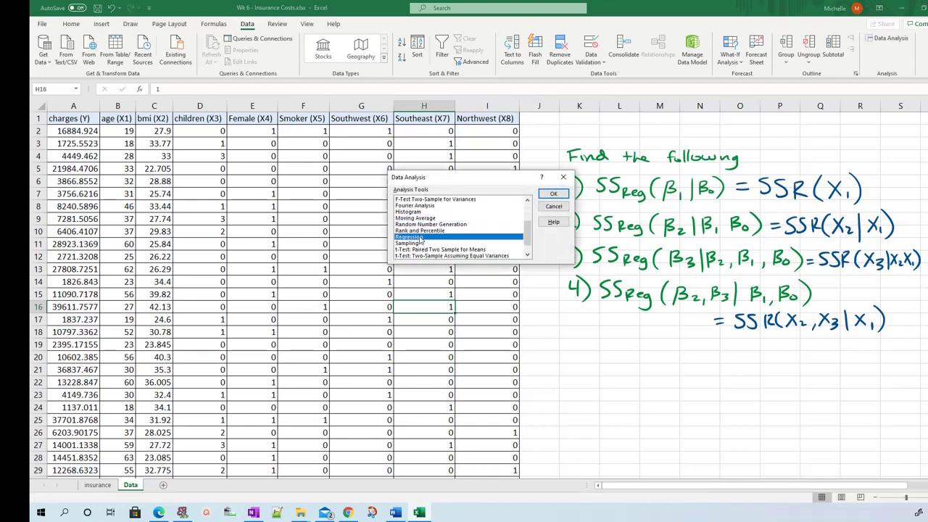
click(553, 194)
Set the Y range to charges and the X range to age, rows 1–1339.
click(81, 119)
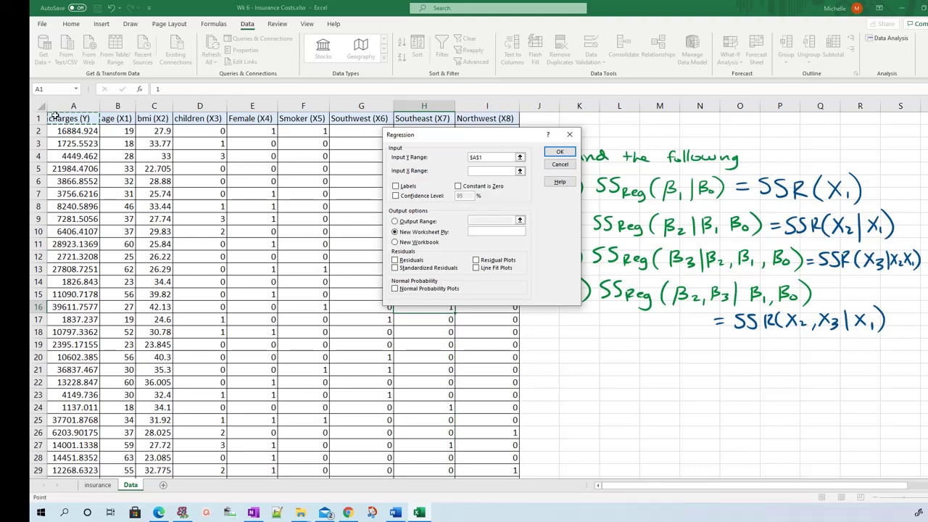
key(ctrl+shift+Down)
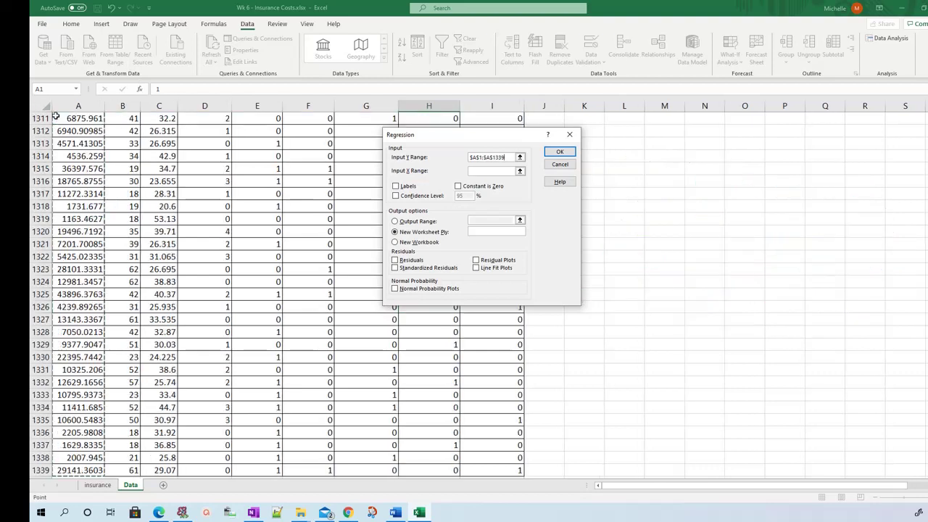
scroll(98, 297, up, 18)
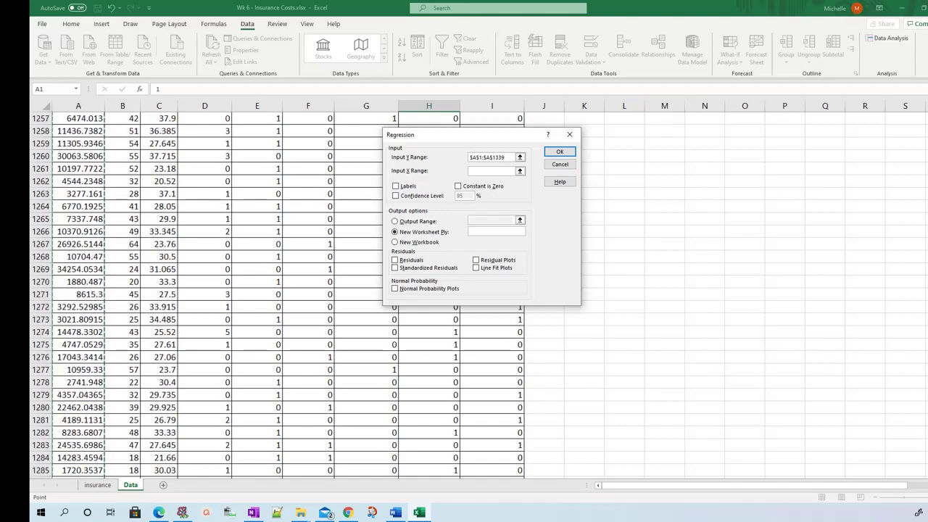
scroll(98, 297, up, 20)
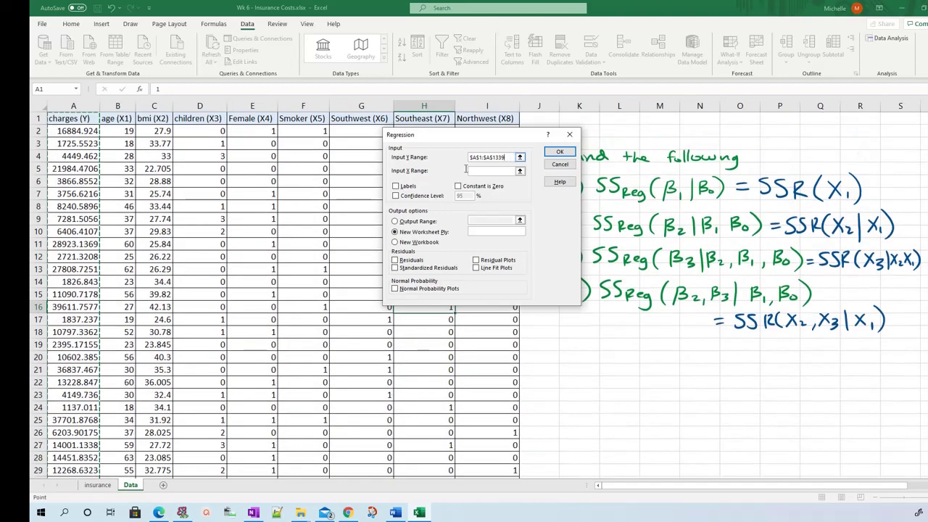
click(501, 171)
click(113, 119)
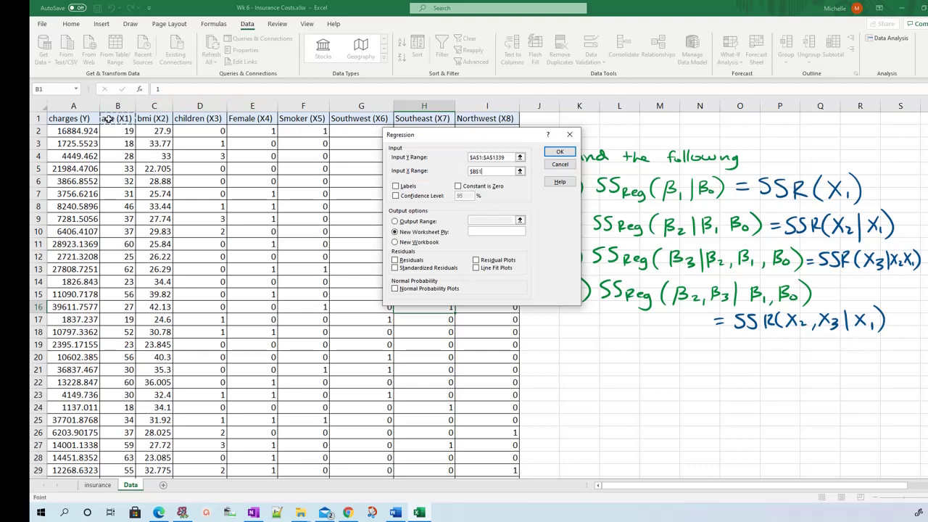
key(ctrl+shift+Down)
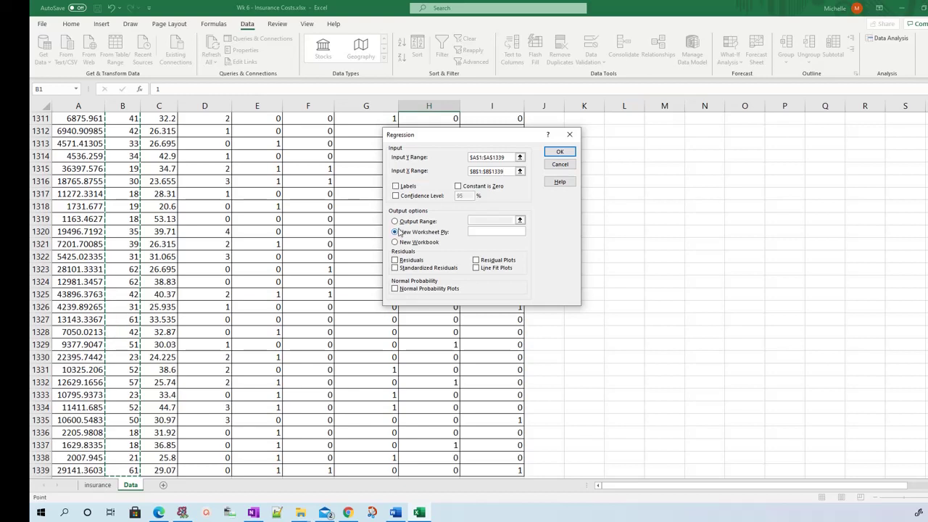
click(477, 231)
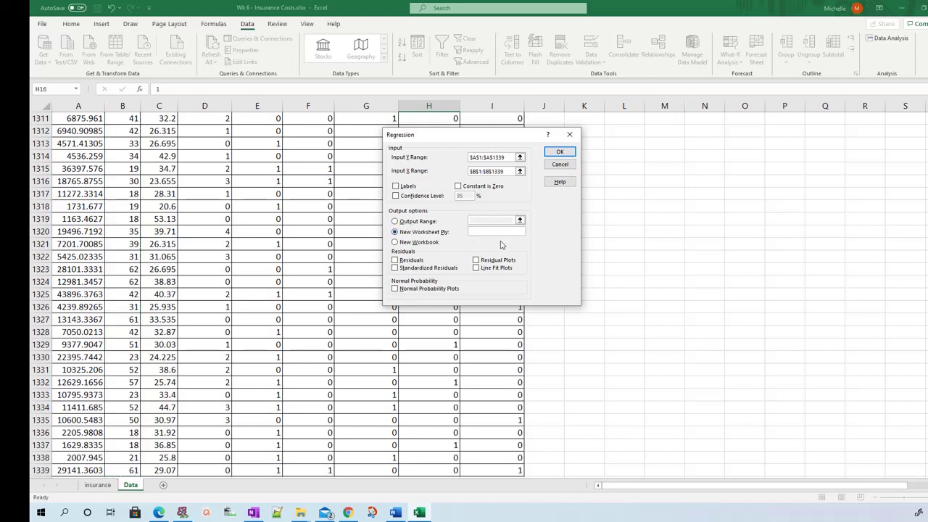
Name the output sheet B1|B0, tick Labels after the non-numeric error, and run it.
text(B1)
text(b)
key(BackSpace)
text(B0)
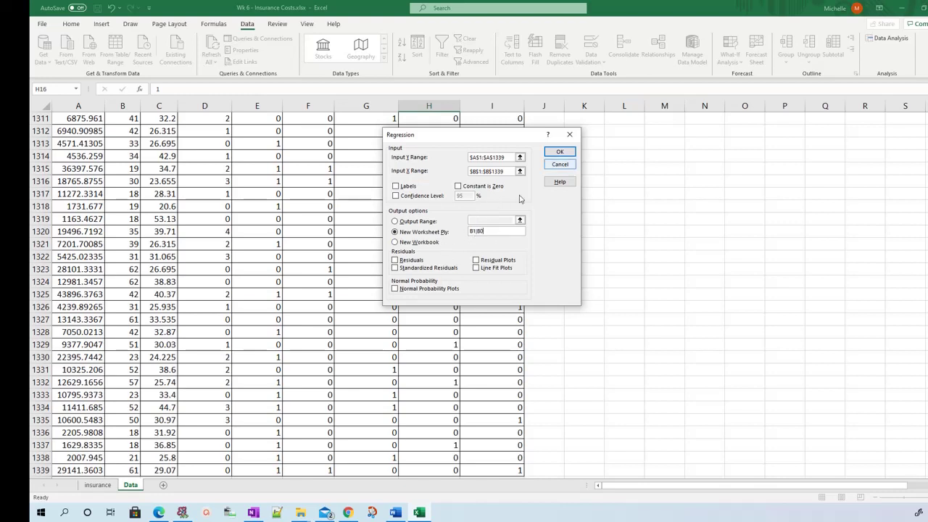
click(559, 151)
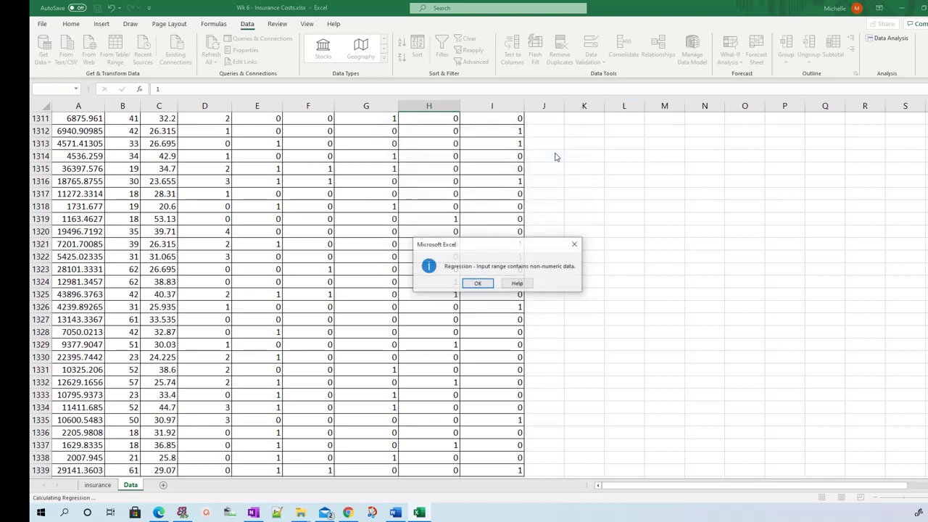
click(487, 284)
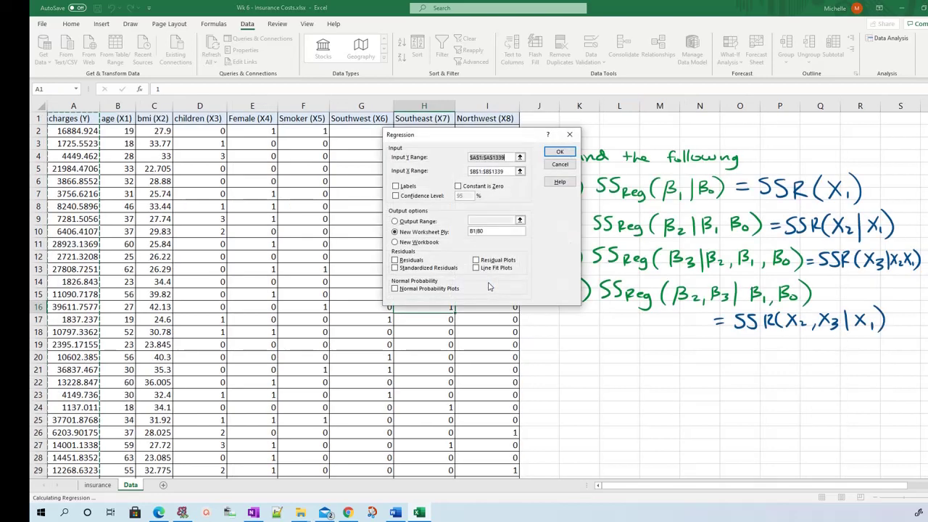
click(409, 187)
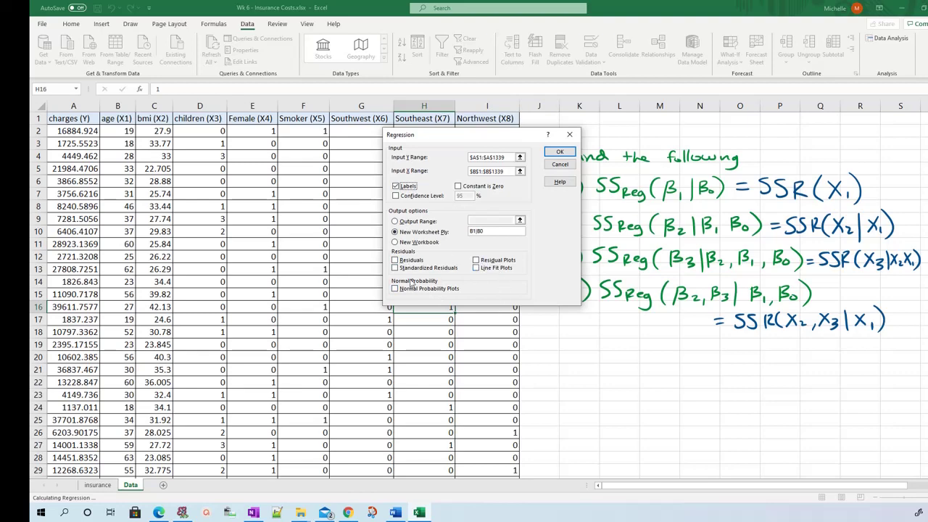
click(559, 153)
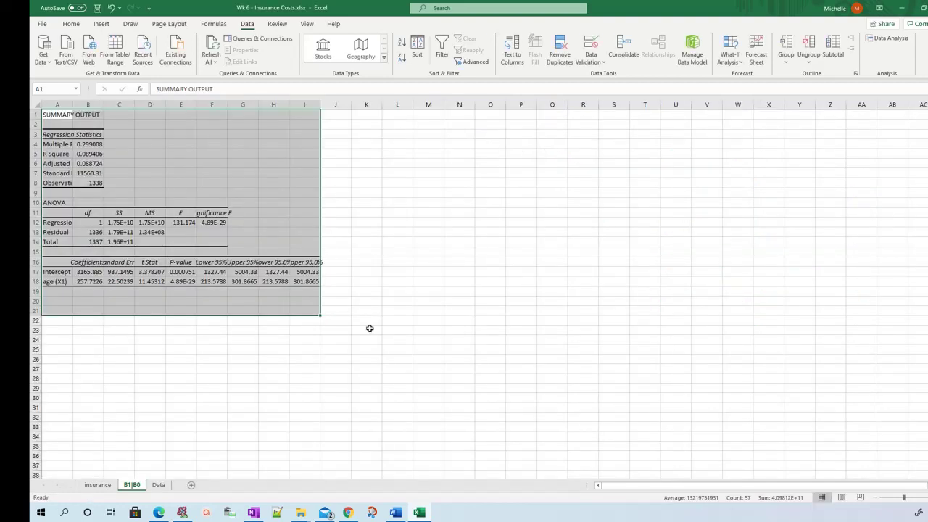
click(370, 328)
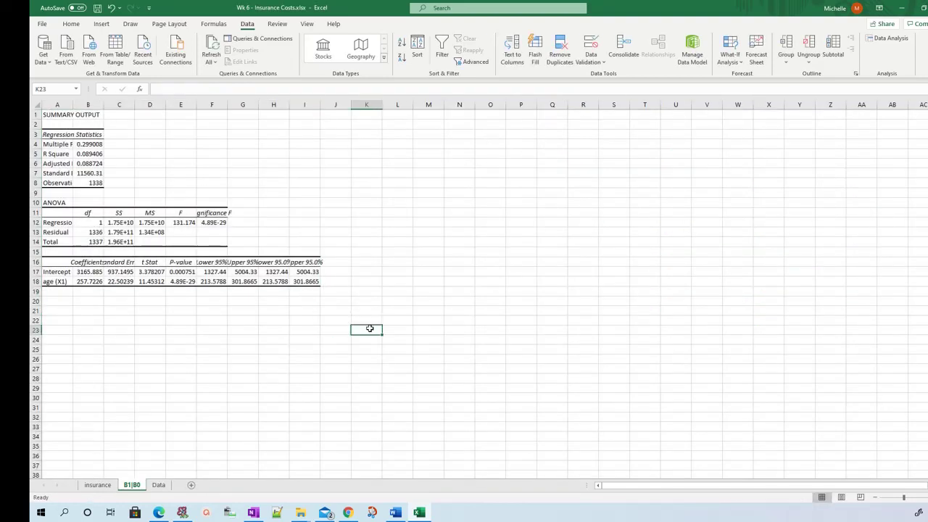
Autofit columns A–C of the output and select the Regression SS in C12.
double_click(73, 105)
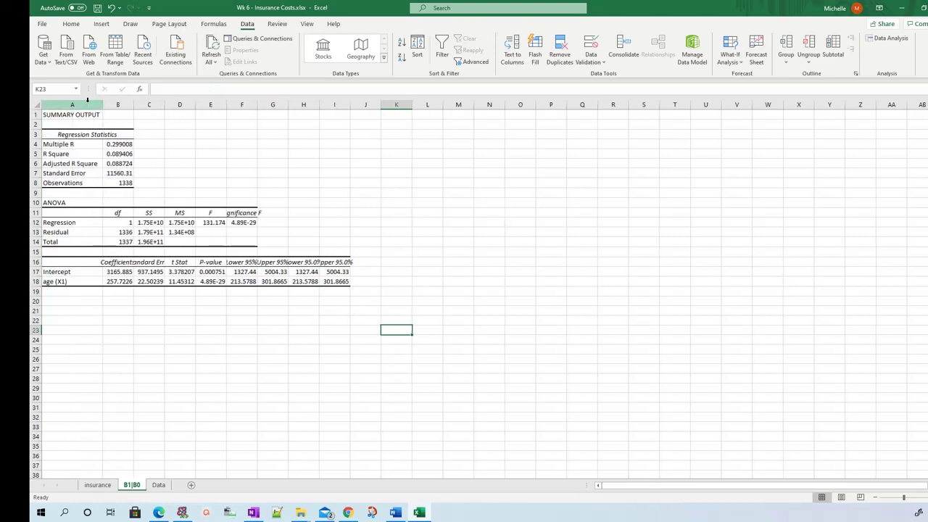
double_click(134, 105)
drag(70, 226, 181, 223)
click(181, 223)
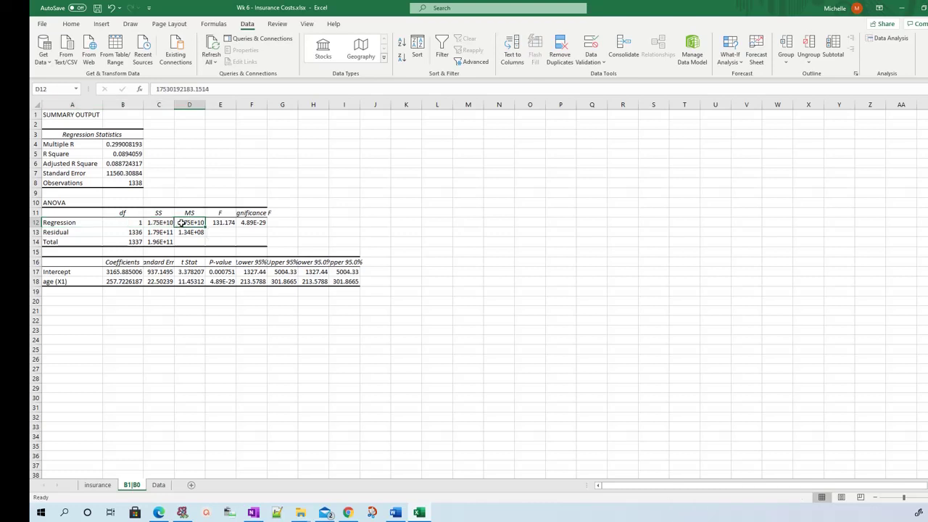
double_click(174, 104)
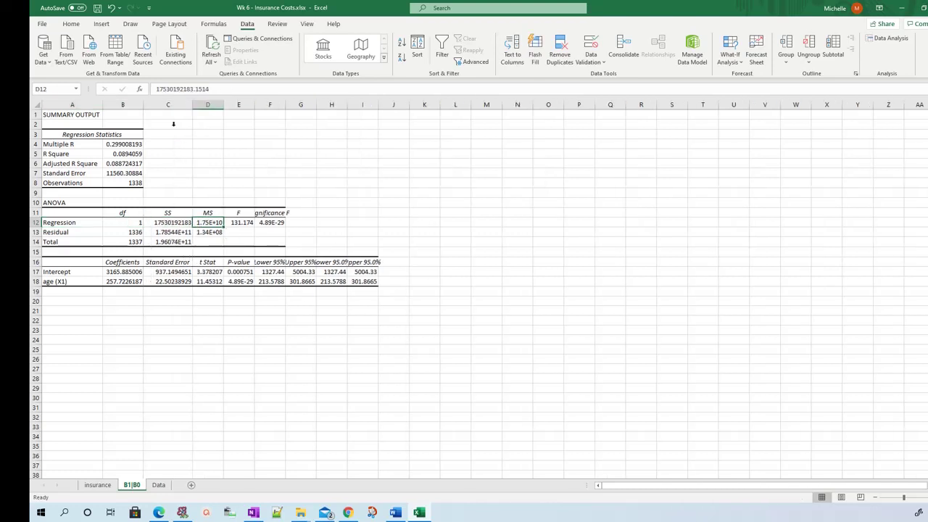
click(166, 222)
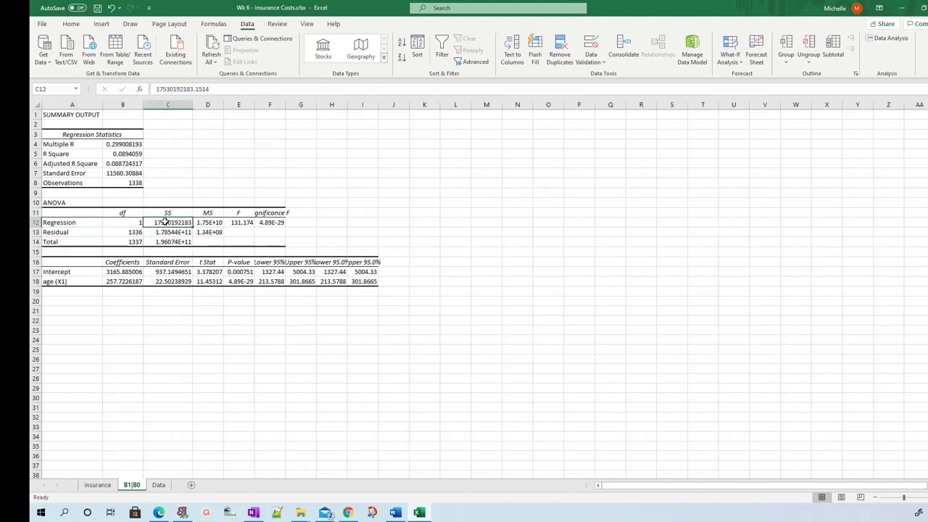
Ink an arrow to C12 with the note SSReg(β1|β0) = SSR(X1).
drag(185, 218, 227, 169)
mouse_move(238, 154)
mouse_down()
mouse_move(244, 173)
mouse_move(258, 169)
mouse_up()
mouse_move(281, 154)
mouse_down()
mouse_move(270, 169)
mouse_move(305, 168)
mouse_move(297, 176)
mouse_up()
mouse_move(320, 146)
mouse_down()
mouse_move(315, 170)
mouse_move(329, 148)
mouse_move(347, 171)
mouse_move(367, 161)
mouse_up()
drag(371, 140, 373, 165)
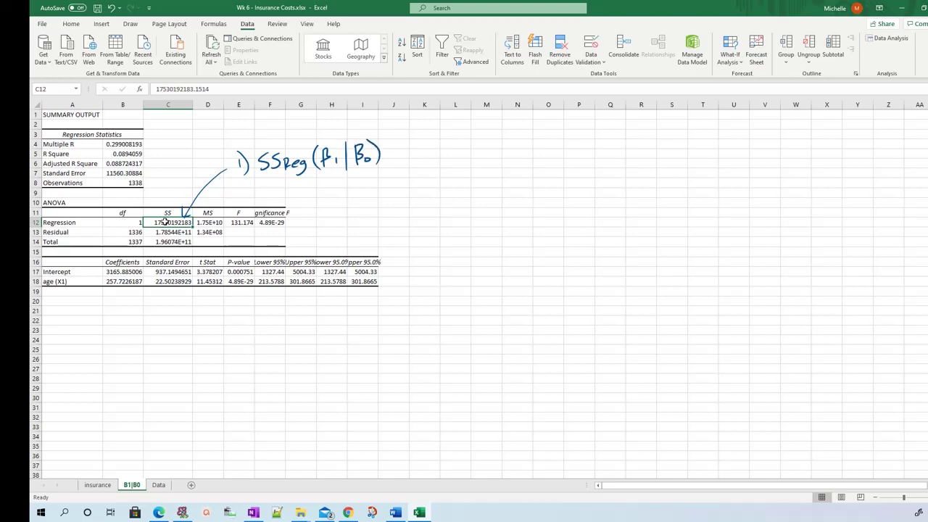
mouse_move(364, 178)
mouse_down()
mouse_move(353, 193)
mouse_move(400, 190)
mouse_up()
mouse_move(410, 168)
mouse_down()
mouse_move(422, 182)
mouse_move(410, 184)
mouse_up()
drag(428, 177, 434, 191)
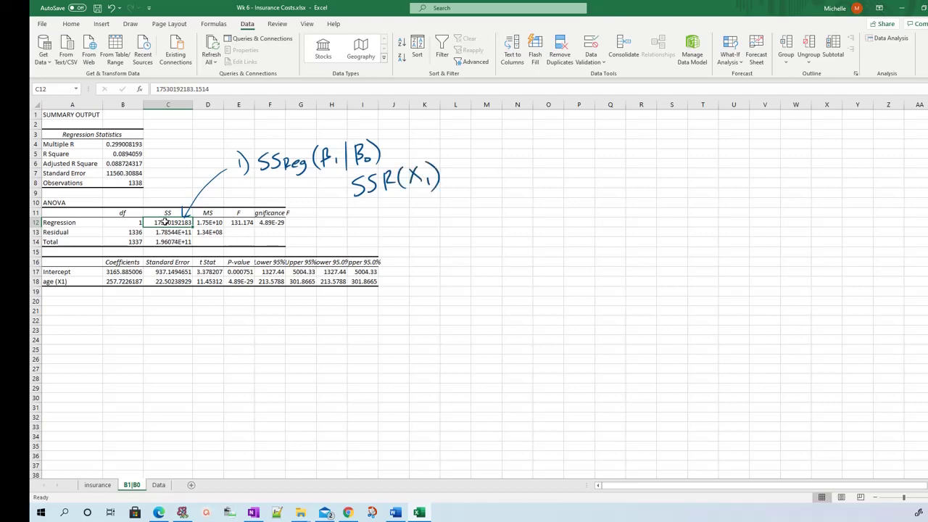
click(160, 485)
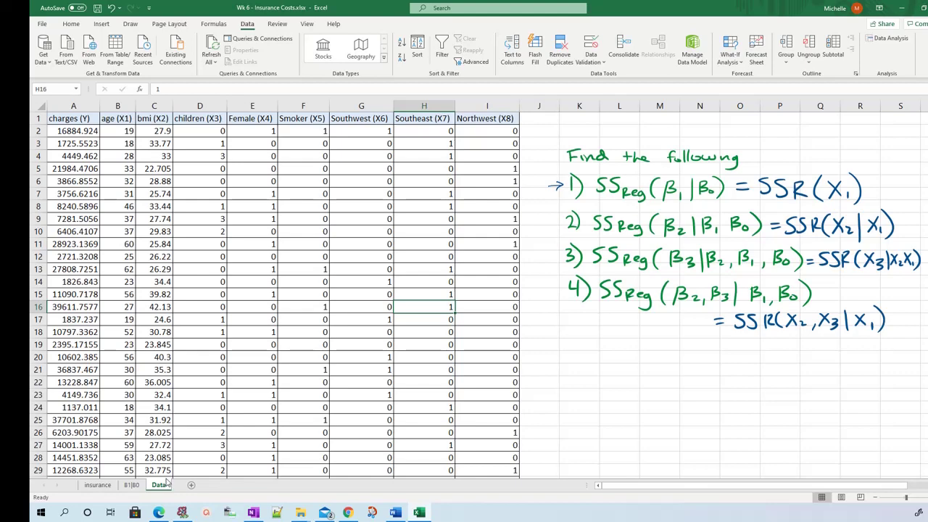
click(137, 484)
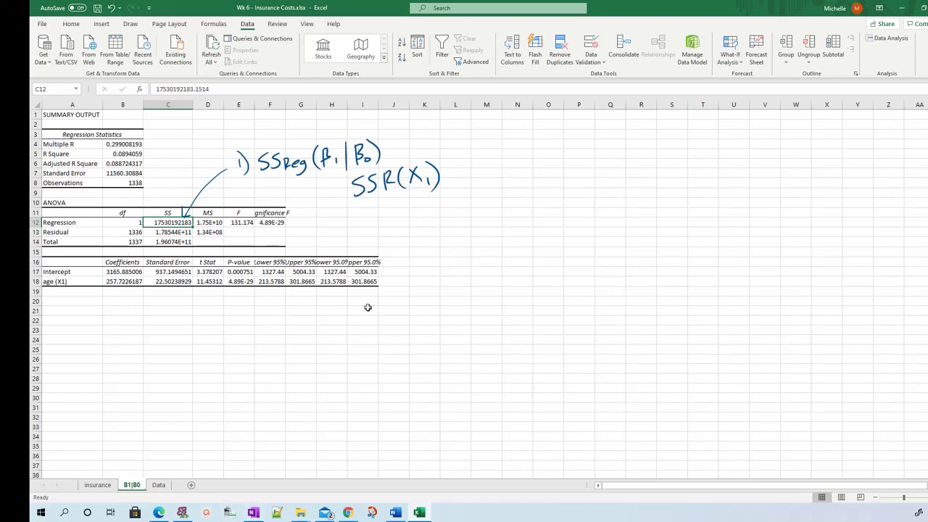
click(71, 24)
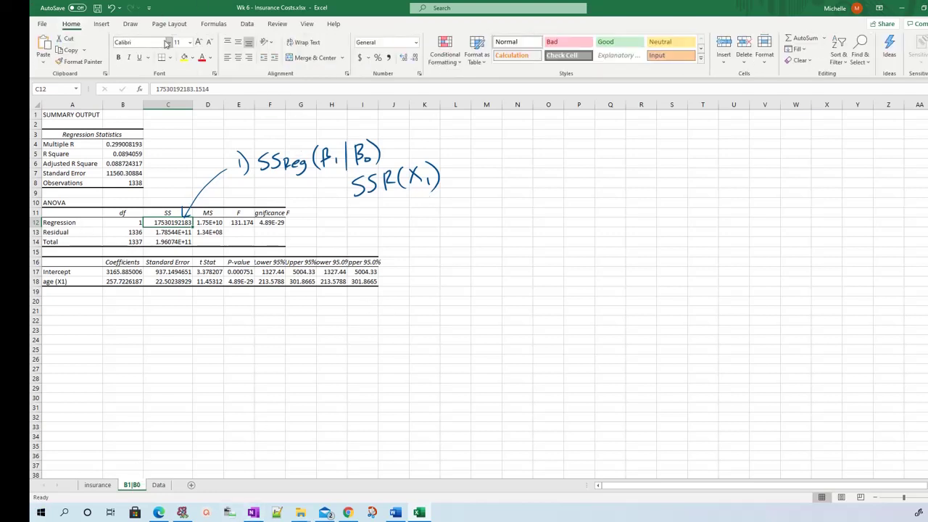
click(185, 59)
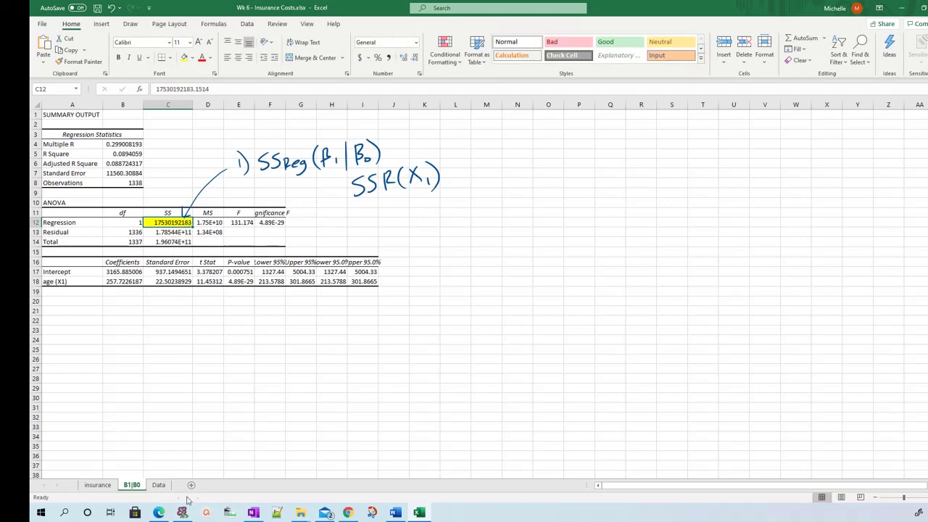
click(159, 486)
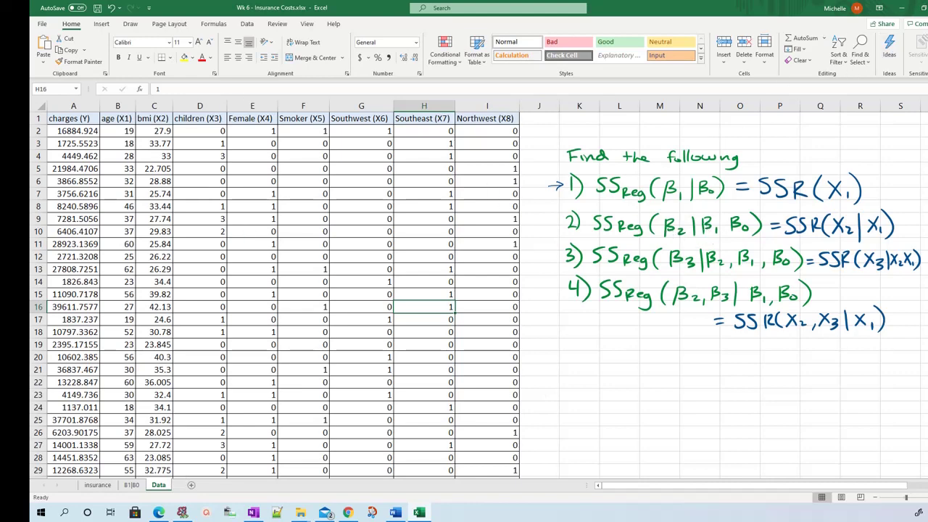
Regress charges on age and bmi ($B$1:$C$1339), outputting to new sheet B1 B2|B0.
click(247, 24)
click(888, 38)
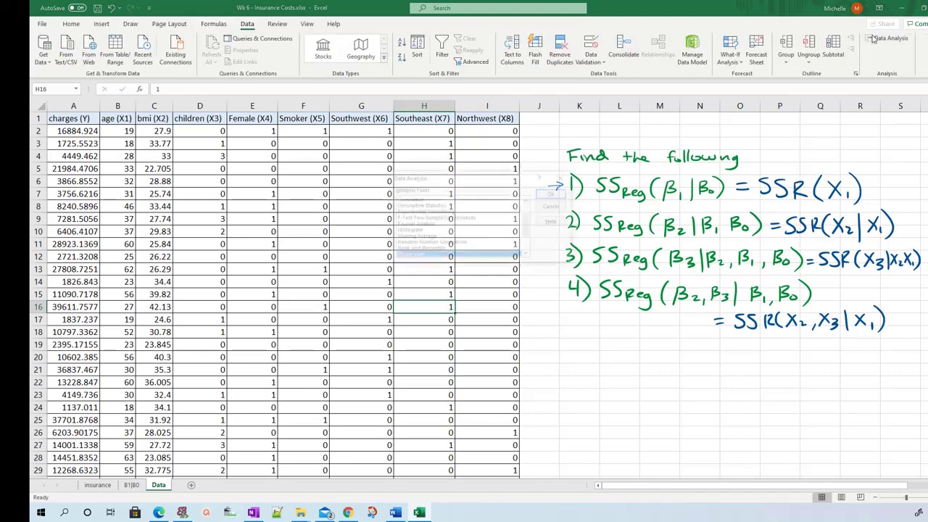
click(553, 194)
click(501, 172)
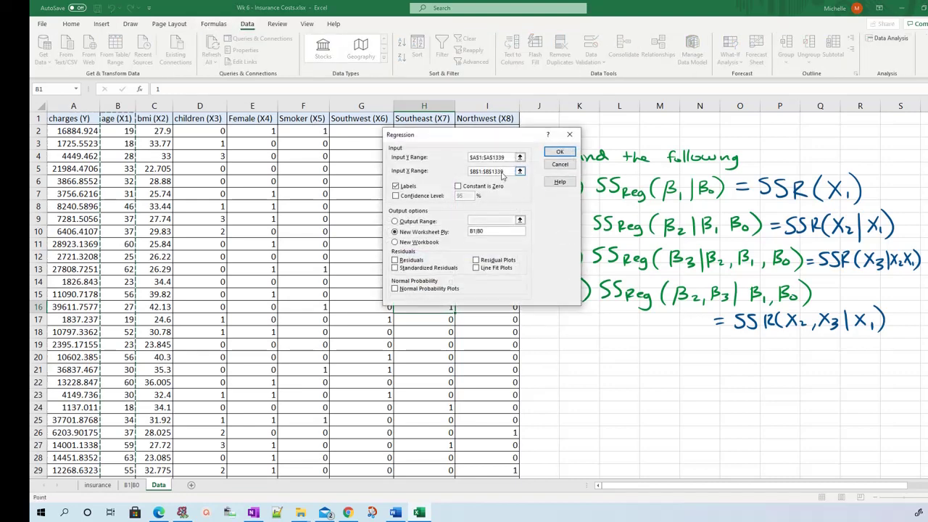
drag(502, 174, 449, 165)
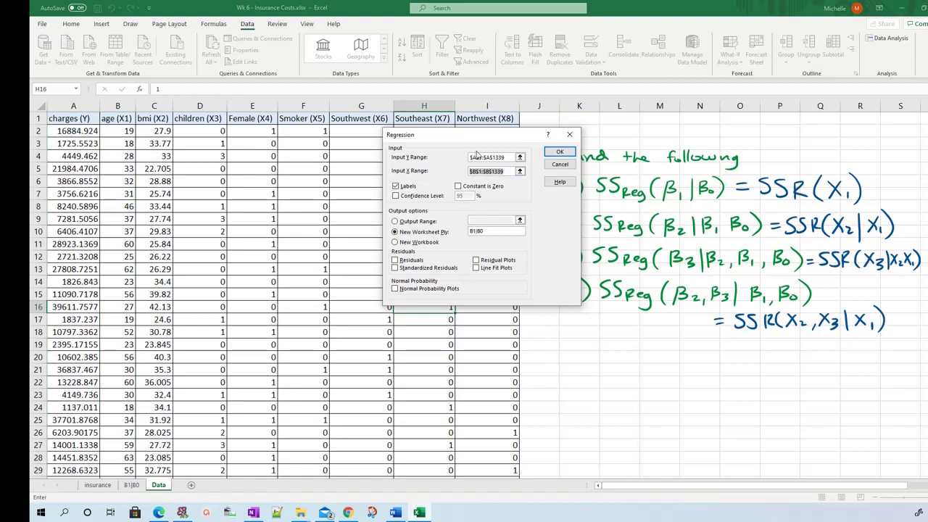
key(Left)
key(BackSpace)
key(BackSpace)
key(BackSpace)
key(BackSpace)
key(BackSpace)
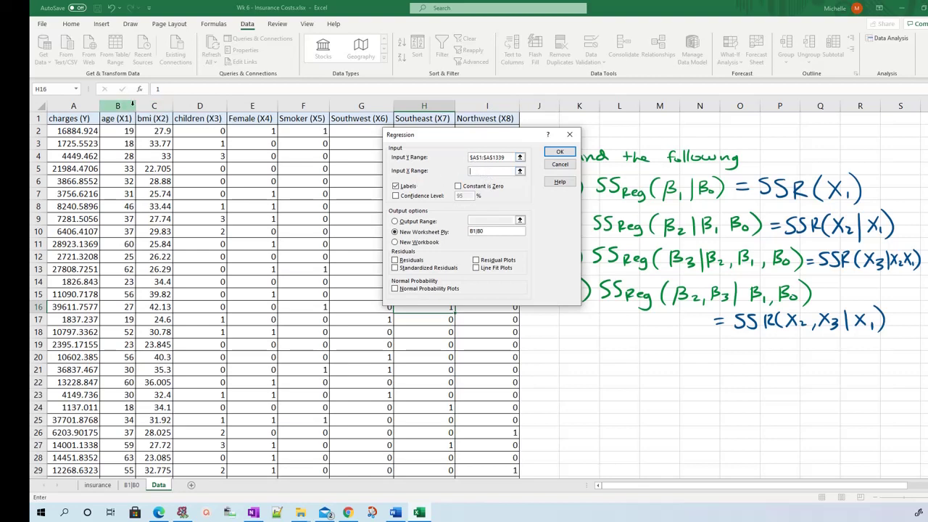
drag(109, 118, 160, 128)
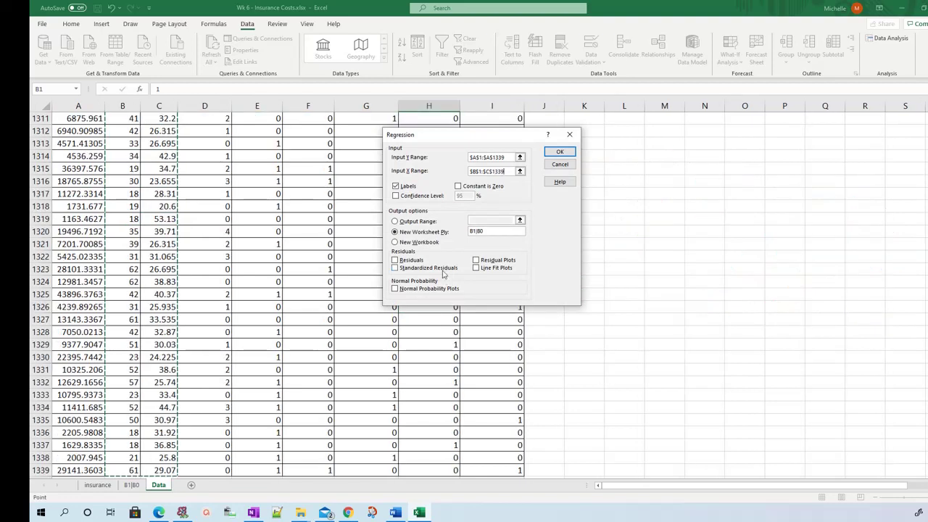
click(475, 232)
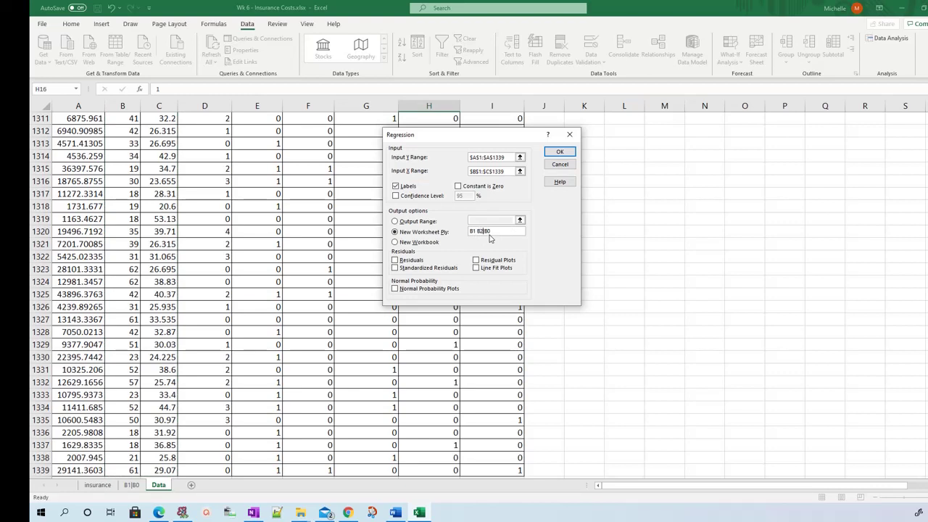
key(Return)
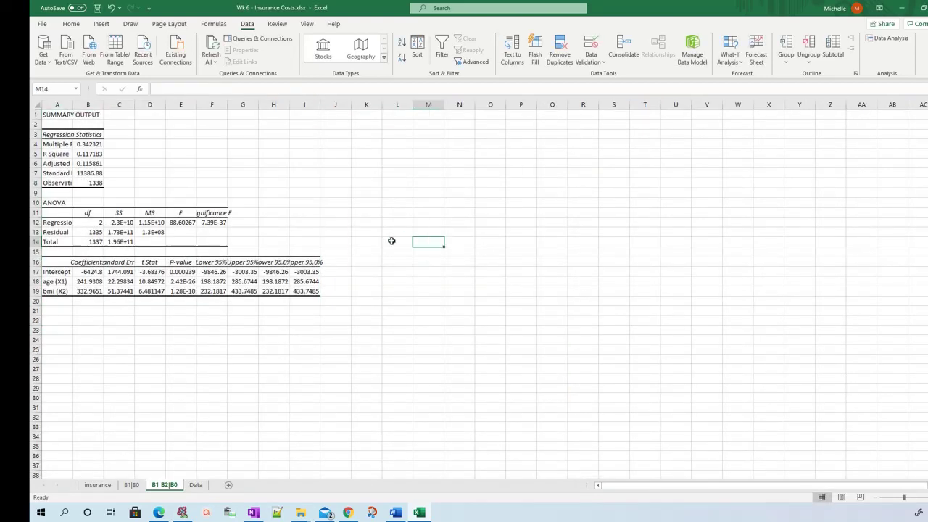
double_click(72, 104)
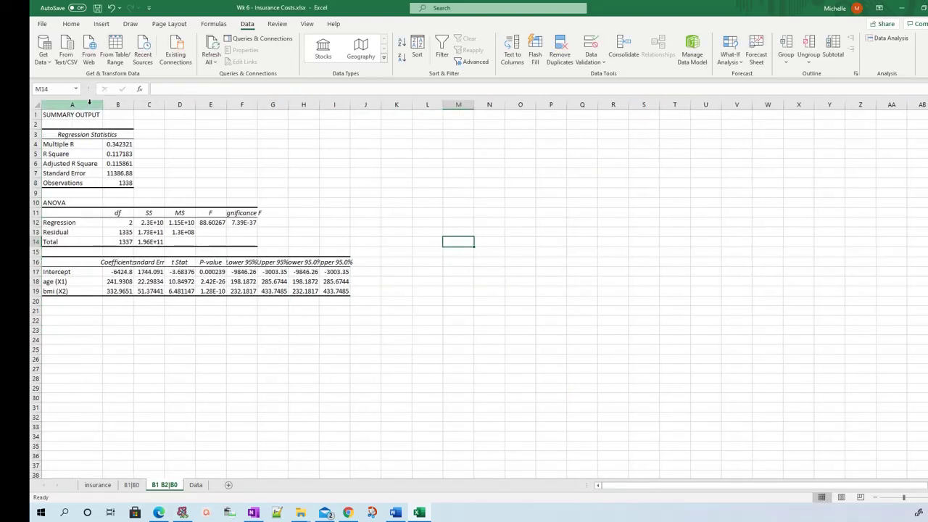
double_click(131, 104)
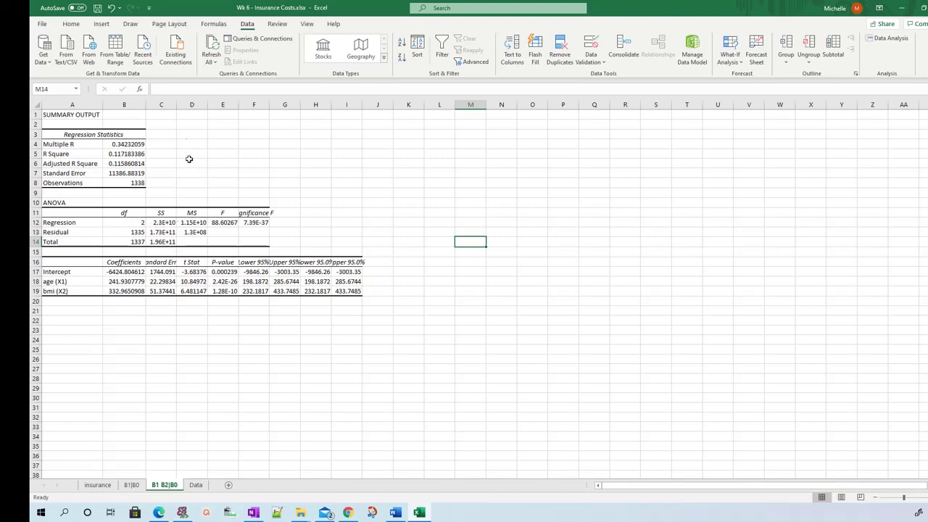
double_click(176, 105)
click(180, 222)
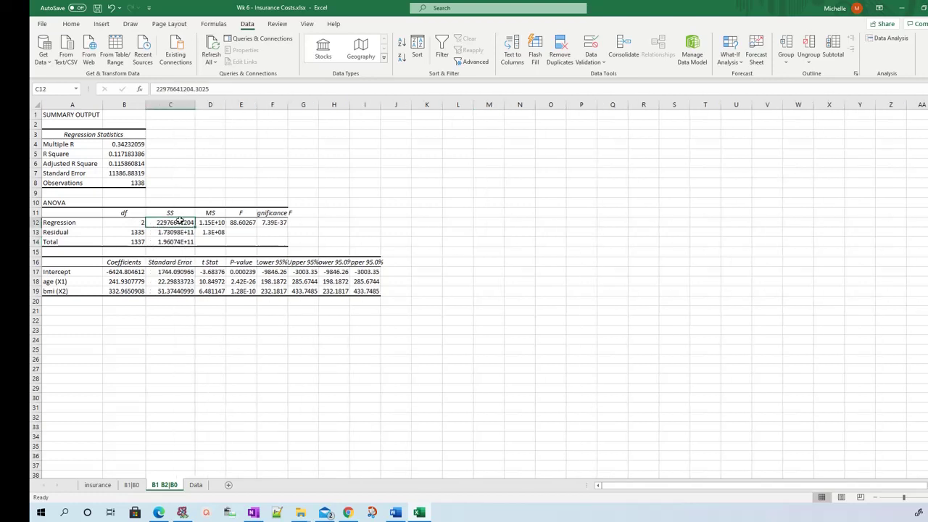
click(71, 24)
click(88, 24)
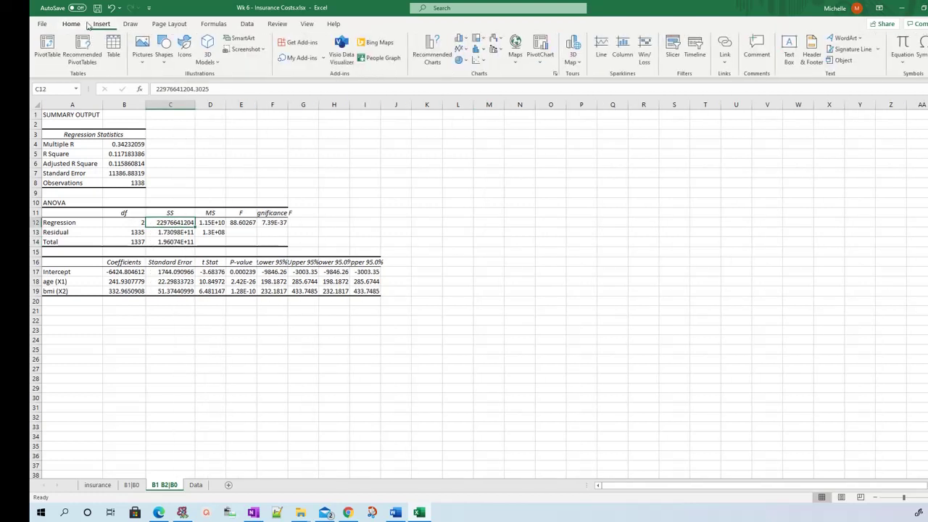
click(72, 24)
click(184, 58)
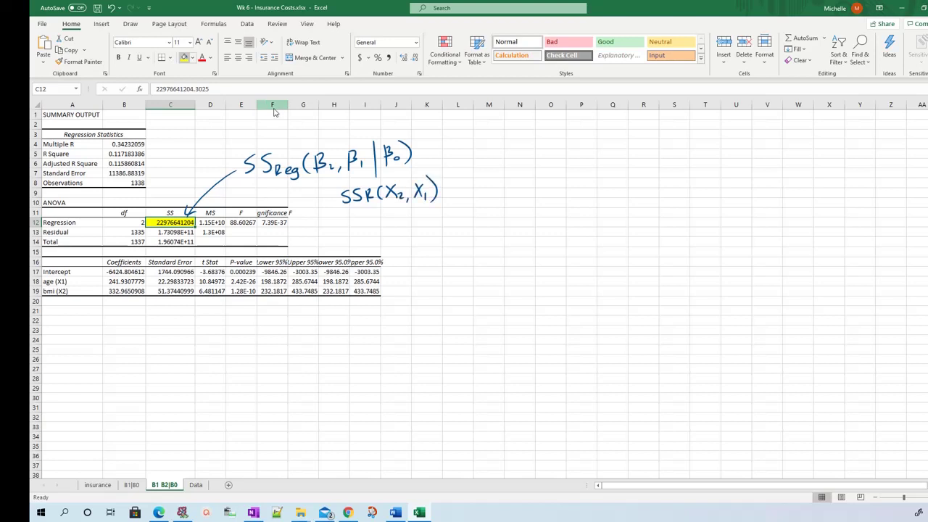
Compare both output sheets, then ink '2) SSReg(β2|β1,β0)' below the table.
click(138, 486)
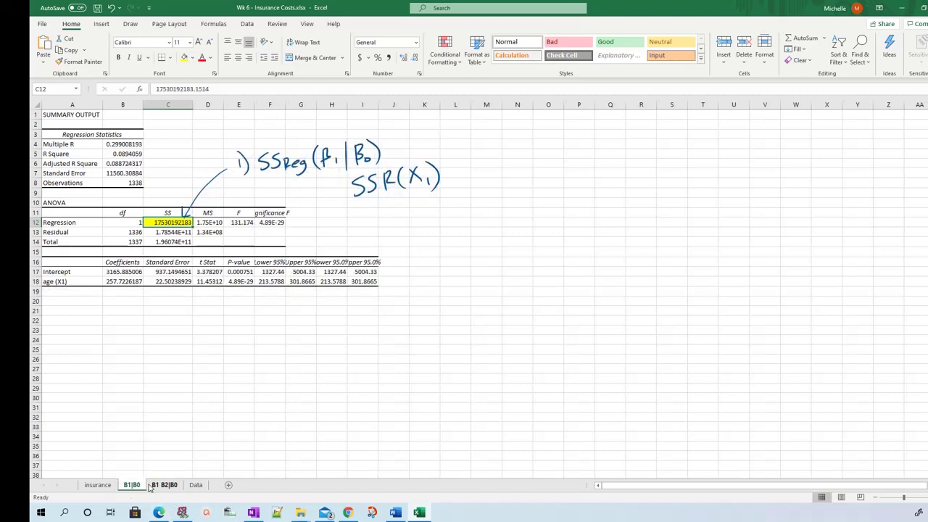
click(168, 486)
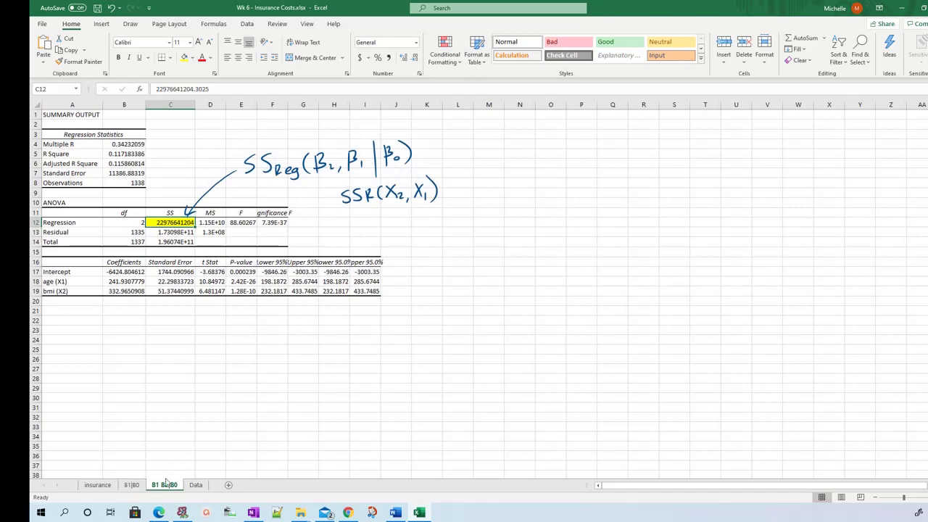
click(134, 485)
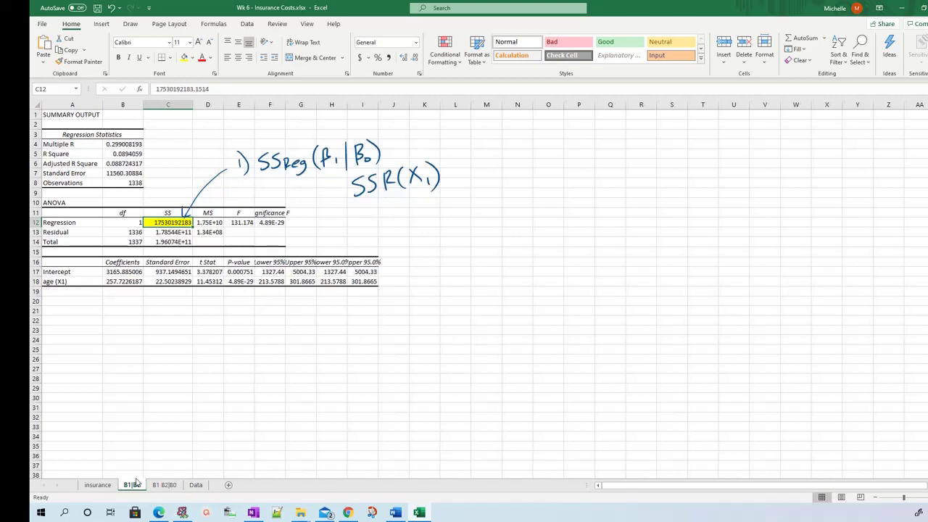
click(178, 485)
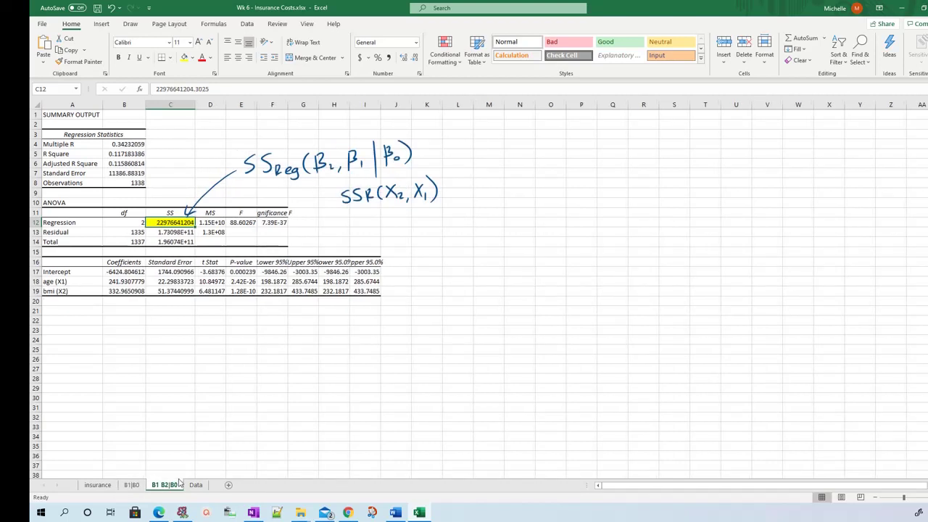
drag(209, 323, 223, 335)
drag(225, 316, 222, 347)
mouse_move(258, 320)
mouse_down()
mouse_move(248, 337)
mouse_move(297, 346)
mouse_up()
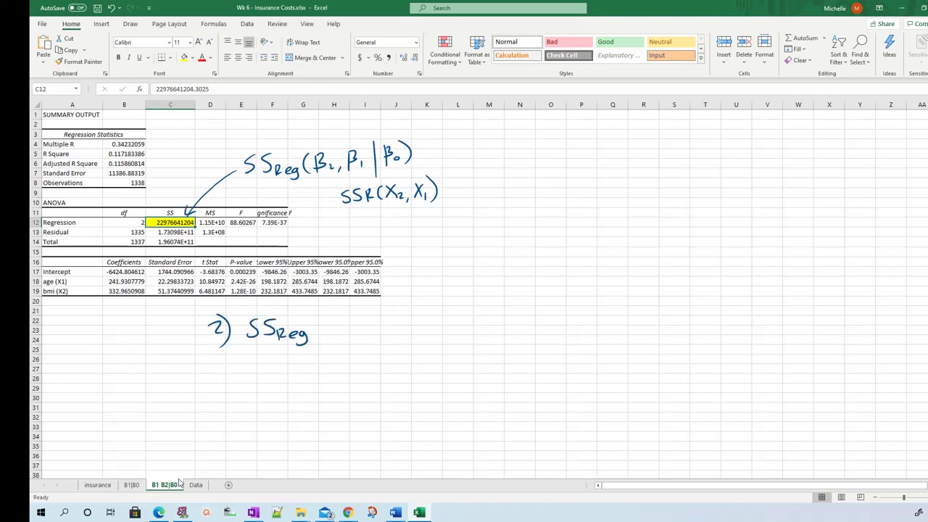
mouse_move(323, 316)
mouse_down()
mouse_move(315, 341)
mouse_move(356, 334)
mouse_move(366, 344)
mouse_move(381, 333)
mouse_up()
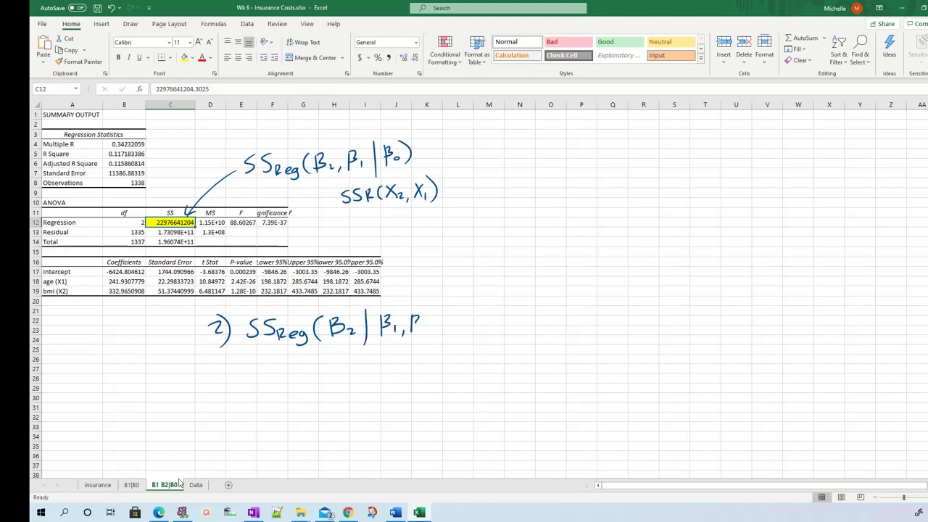
drag(431, 310, 431, 337)
Continue the equation with '= SSReg(β2,β1|β0)'.
drag(480, 310, 470, 327)
mouse_move(493, 310)
mouse_down()
mouse_move(485, 327)
mouse_move(554, 325)
mouse_up()
mouse_move(556, 307)
mouse_down()
mouse_move(566, 316)
mouse_move(556, 323)
mouse_up()
mouse_move(570, 316)
mouse_down()
mouse_move(618, 330)
mouse_move(632, 322)
mouse_up()
mouse_move(632, 305)
mouse_down()
mouse_move(640, 313)
mouse_move(631, 319)
mouse_up()
drag(645, 313, 654, 324)
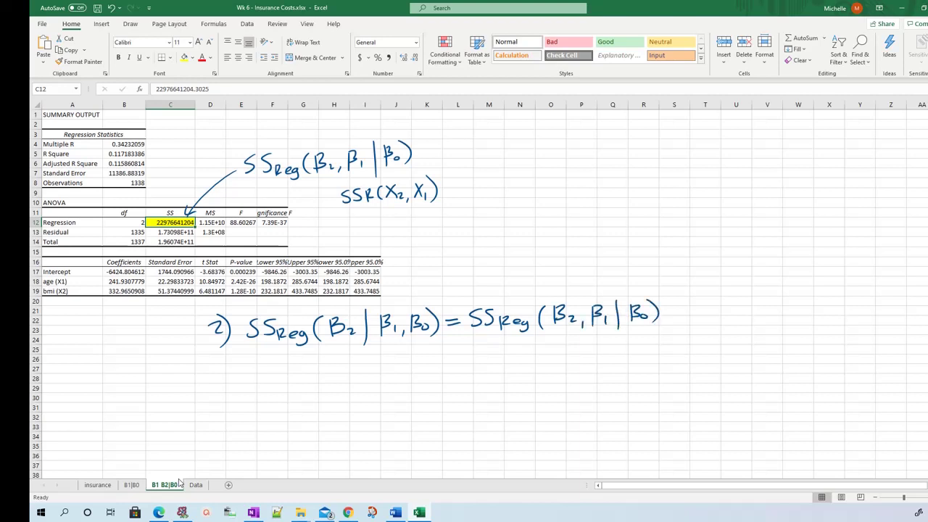
Finish the equation with the subtracted term '− SSReg(β1|β0)'.
drag(715, 312, 721, 319)
drag(724, 313, 740, 316)
drag(741, 316, 731, 326)
mouse_move(759, 300)
mouse_down()
mouse_move(755, 327)
mouse_move(765, 322)
mouse_up()
drag(766, 304, 785, 322)
drag(794, 298, 802, 322)
drag(805, 303, 826, 322)
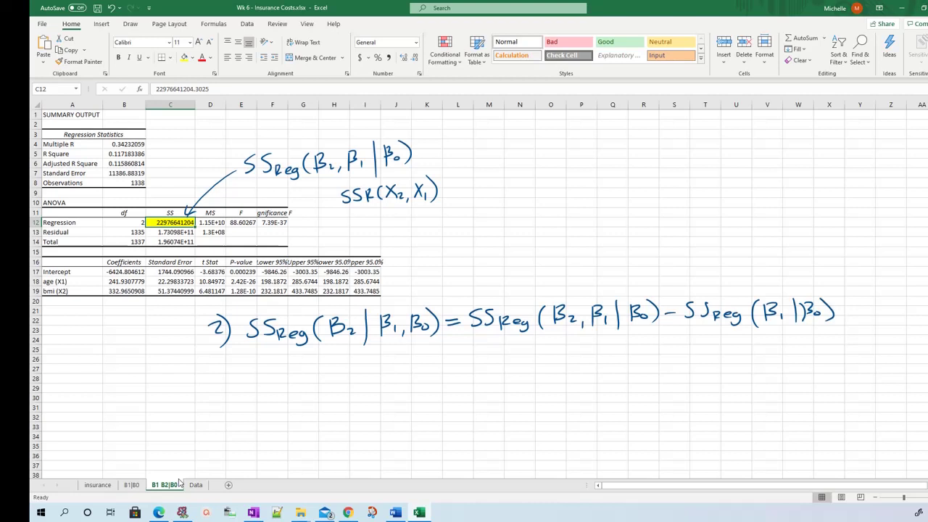
Enter =C12-'B1|B0'!C12 in cell M25.
click(470, 366)
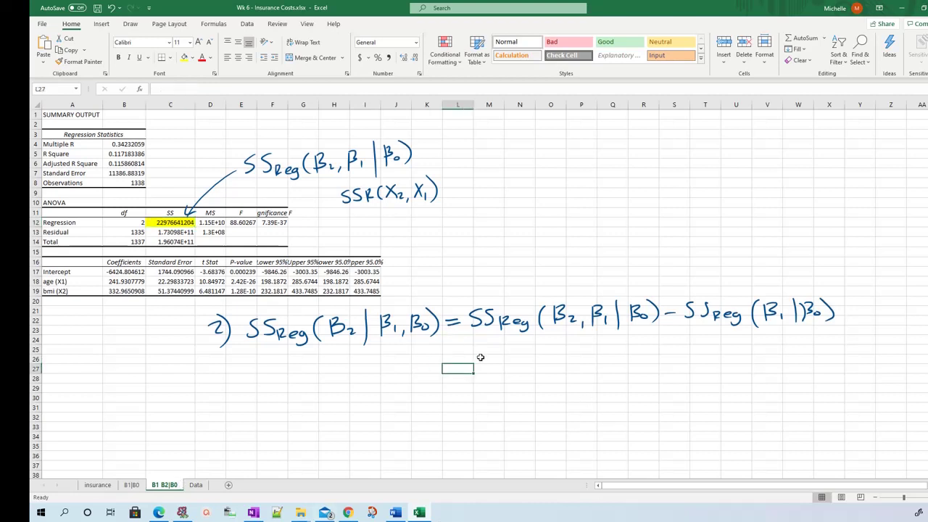
click(487, 350)
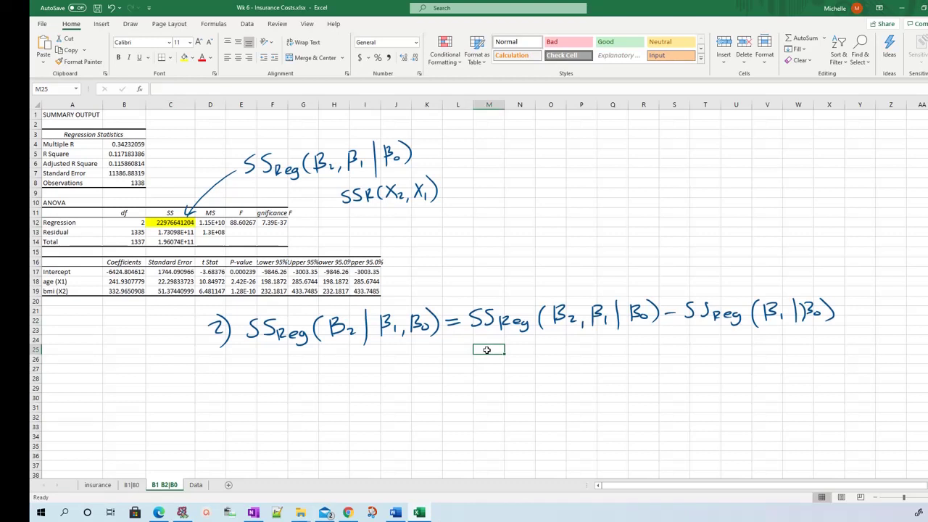
text(=)
click(187, 224)
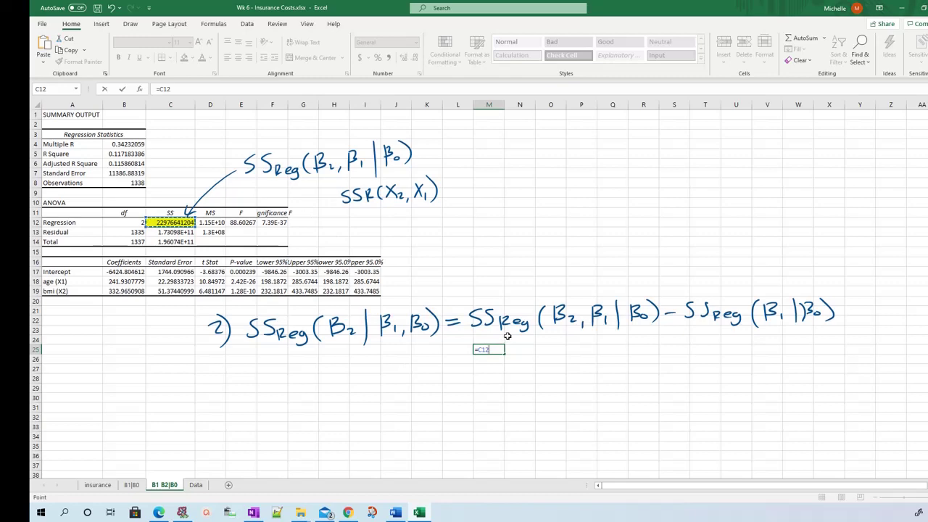
text(-)
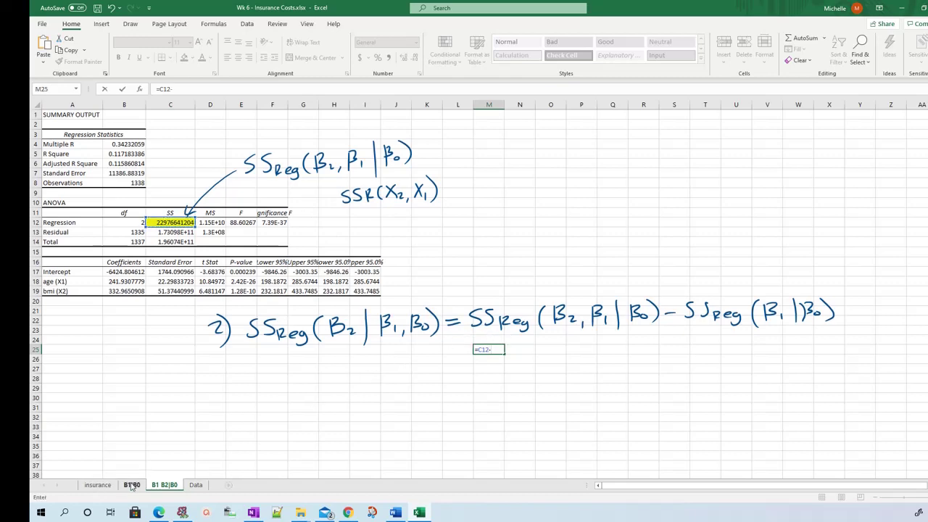
click(131, 485)
click(179, 223)
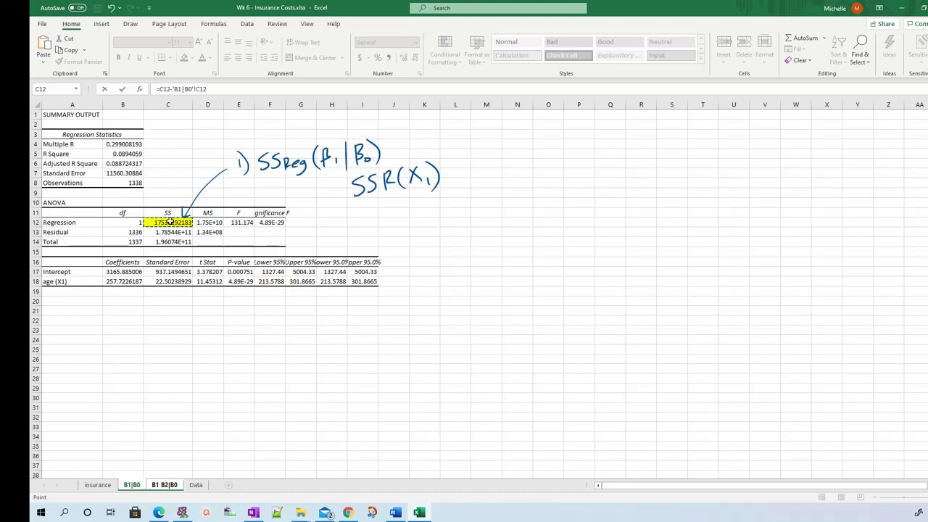
key(Return)
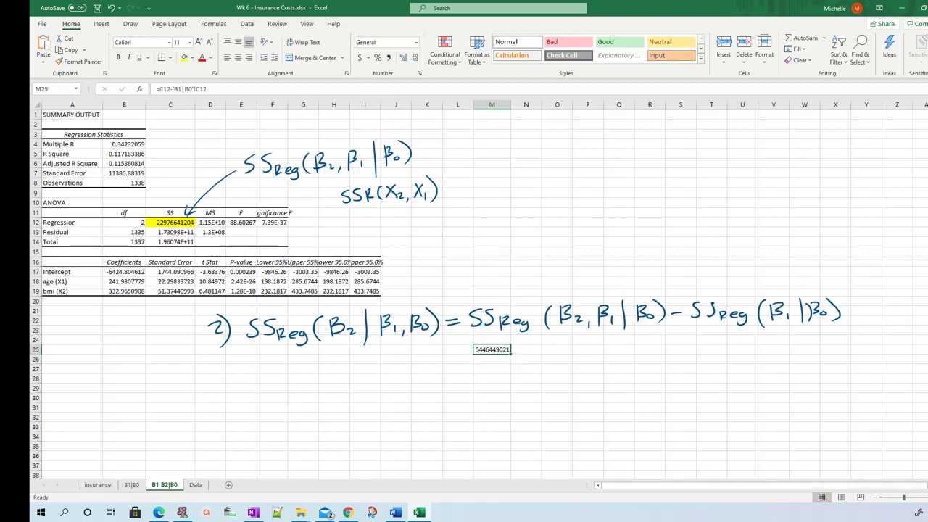
click(924, 497)
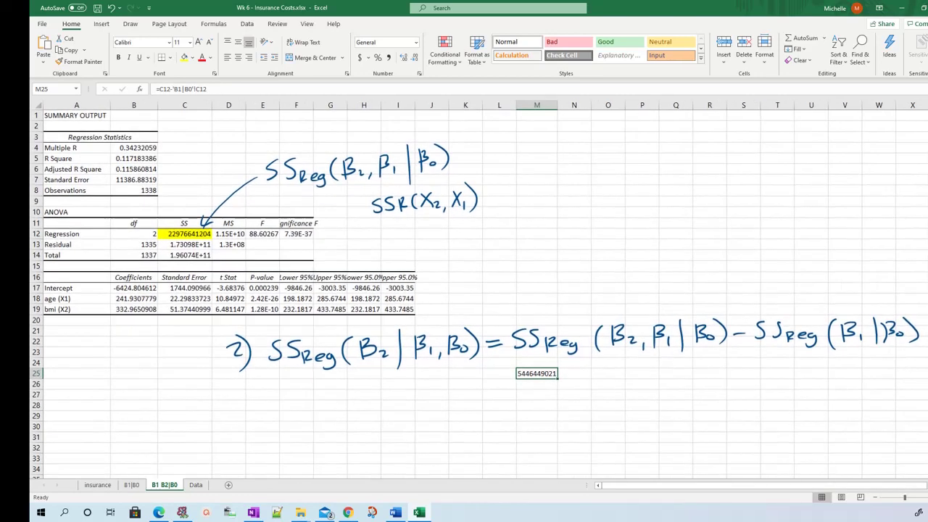
click(923, 497)
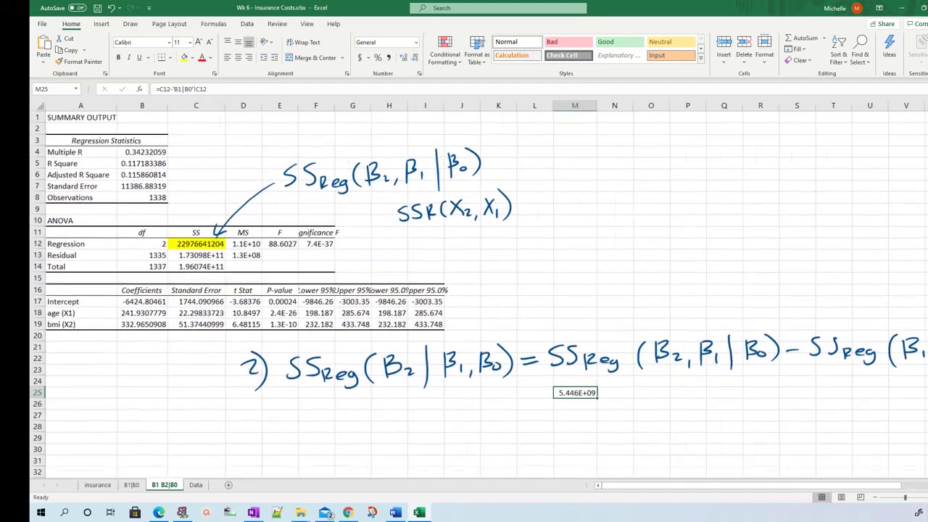
click(606, 368)
click(582, 458)
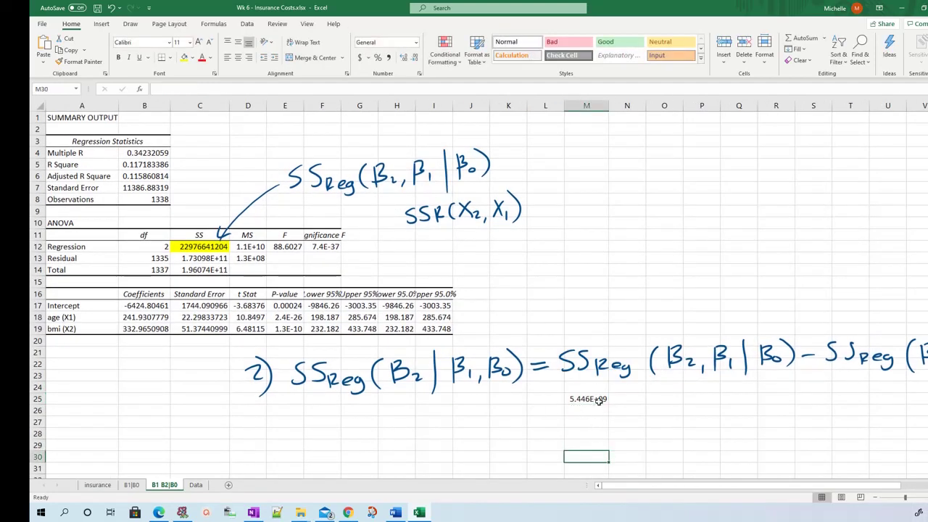
drag(609, 106, 670, 109)
click(654, 399)
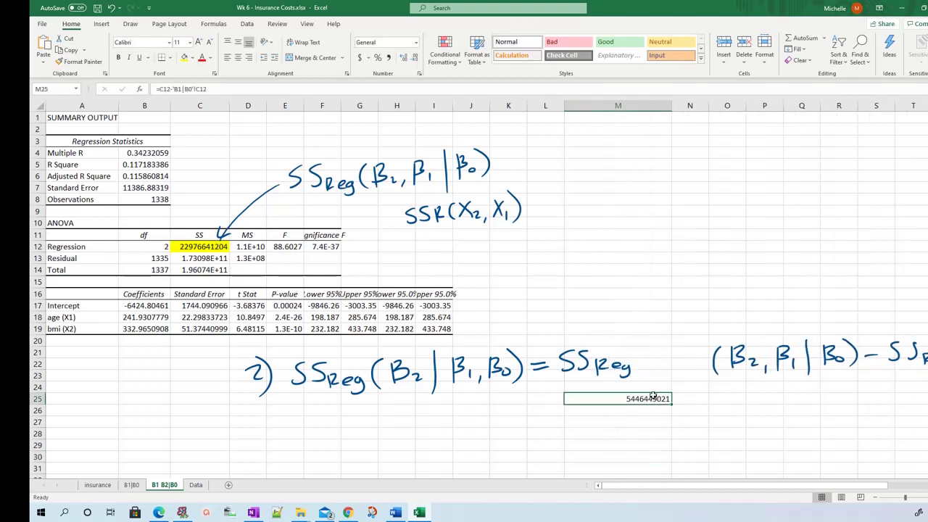
click(184, 57)
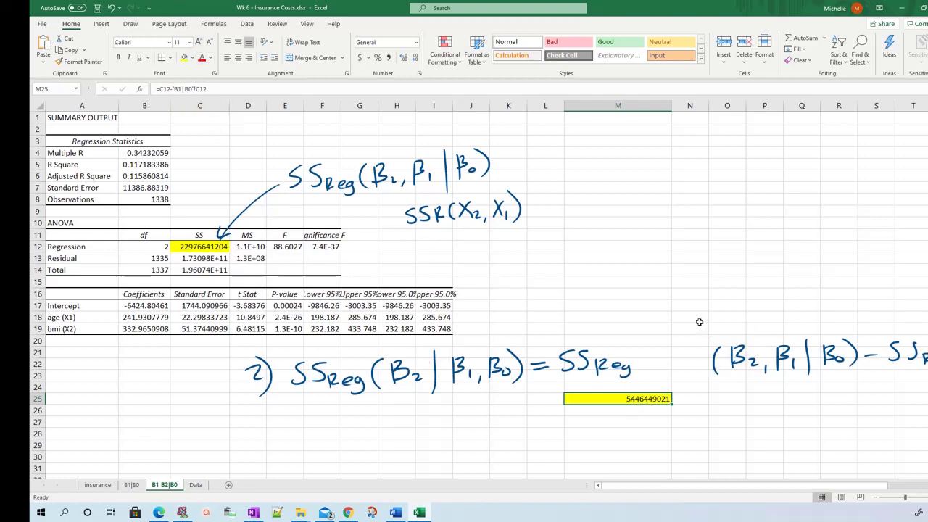
drag(691, 332, 841, 388)
click(846, 456)
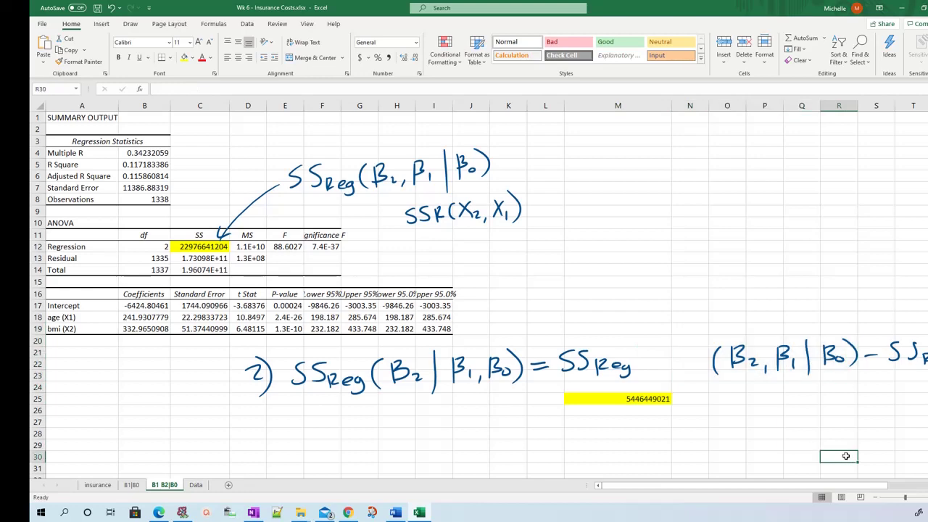
Return to the top of the Data sheet and ink an arrowhead beside item 2.
click(192, 485)
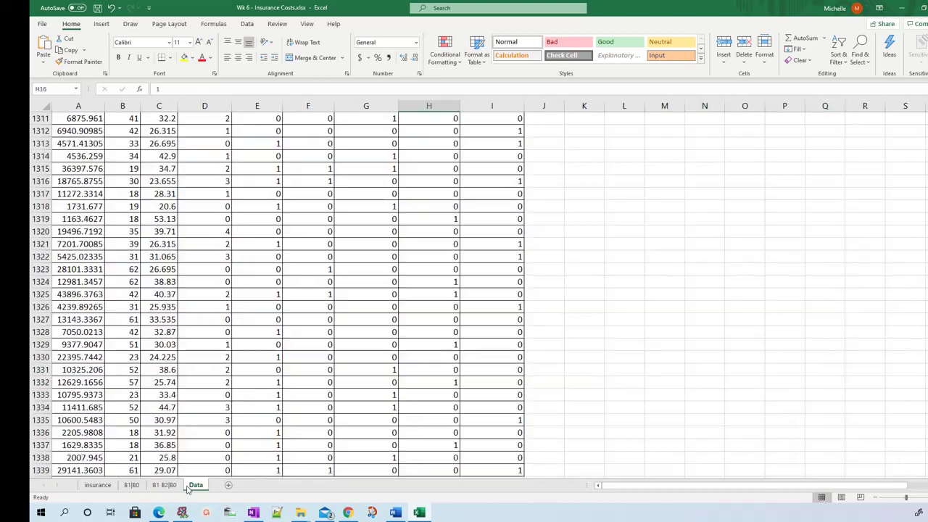
scroll(535, 320, up, 20)
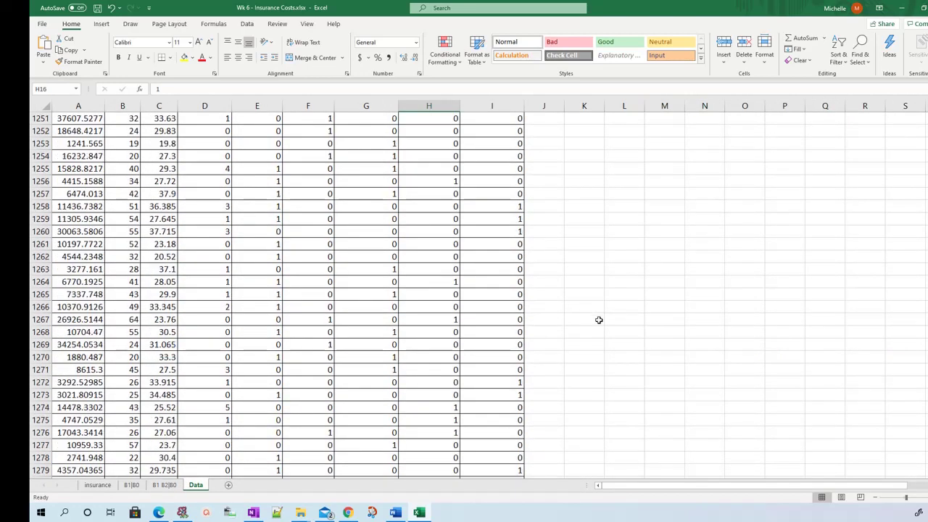
scroll(599, 320, up, 10)
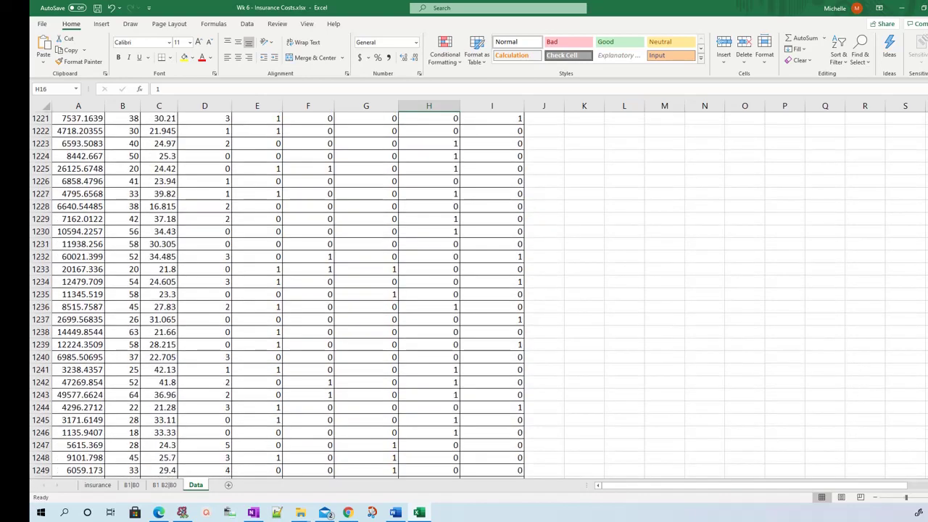
scroll(599, 320, up, 20)
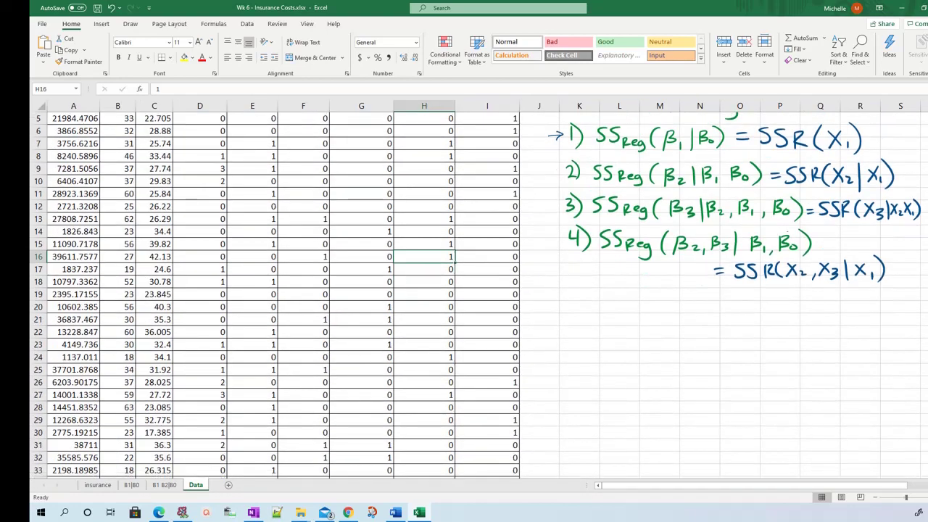
scroll(663, 265, up, 2)
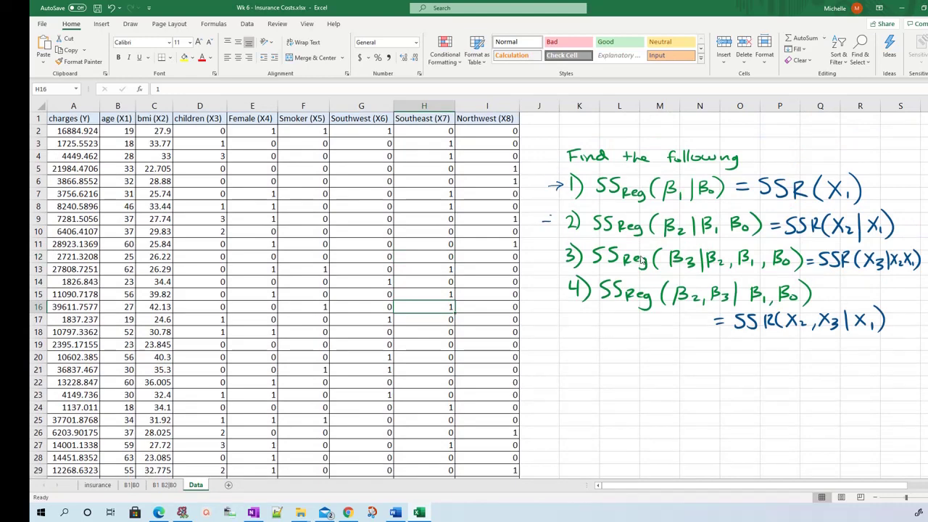
drag(549, 216, 548, 224)
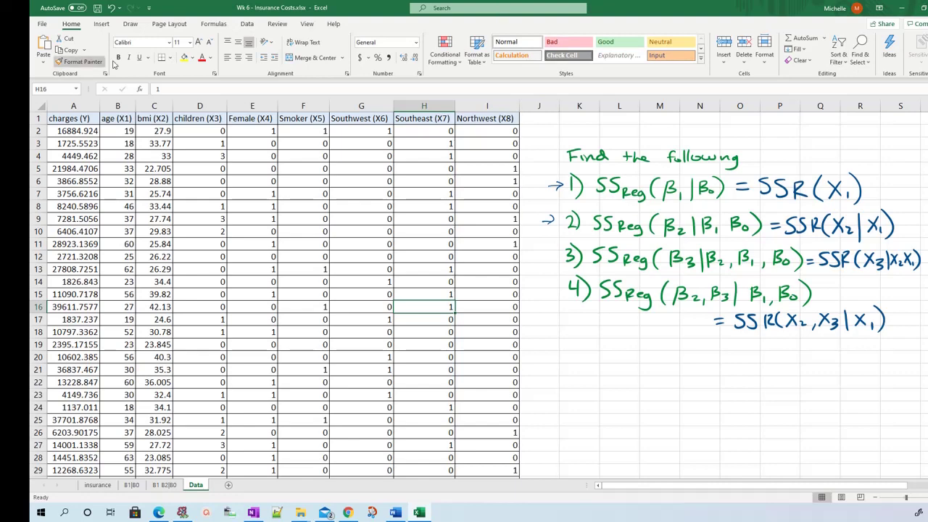
Regress charges on age, bmi and children ($B$1:$D$1339), outputting to new sheet 'B1 B2 B3|B0'.
click(248, 24)
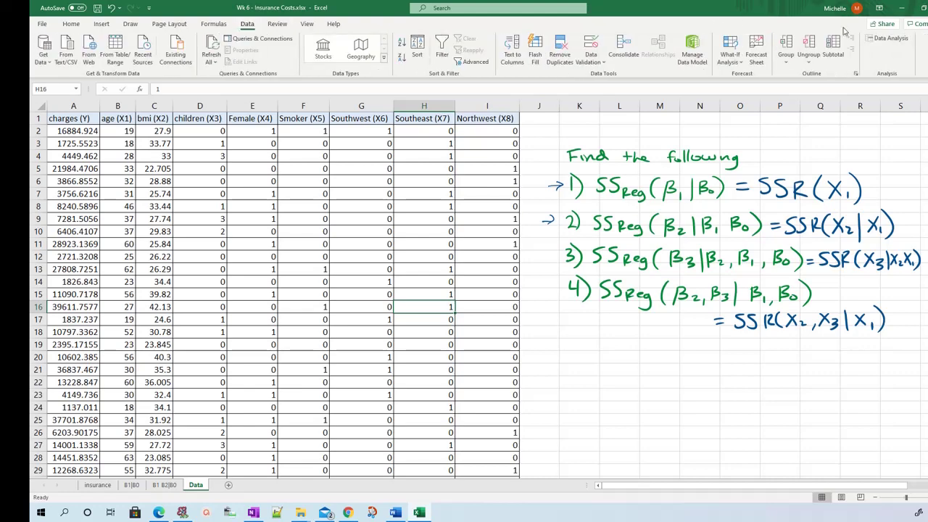
click(890, 39)
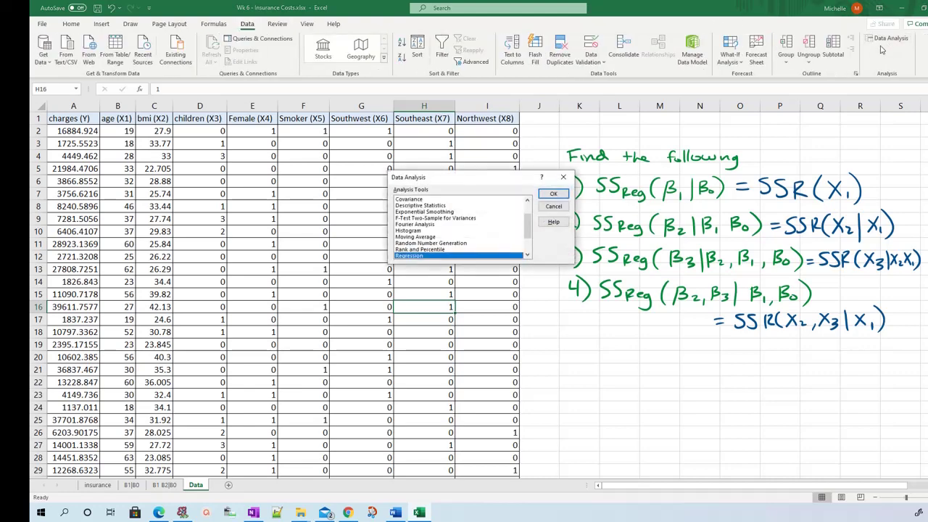
click(554, 194)
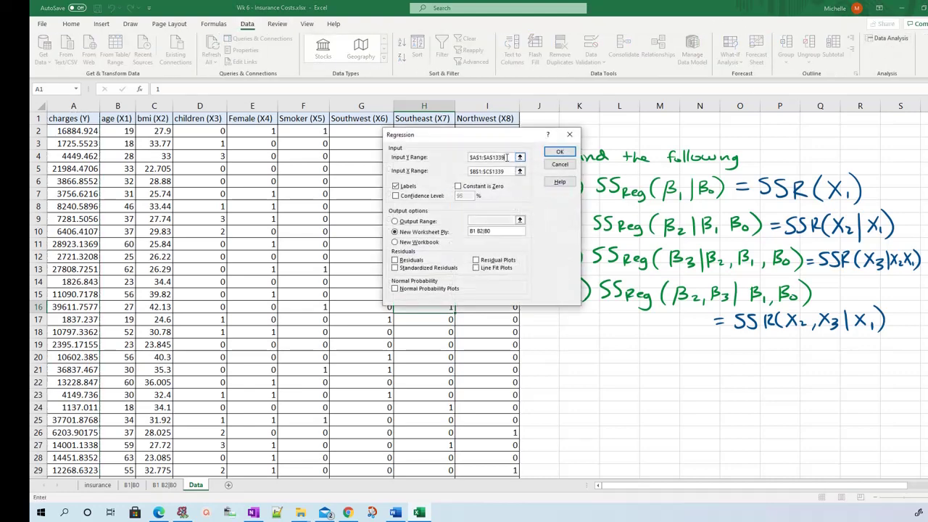
click(498, 172)
drag(506, 171, 474, 169)
key(BackSpace)
drag(122, 117, 218, 232)
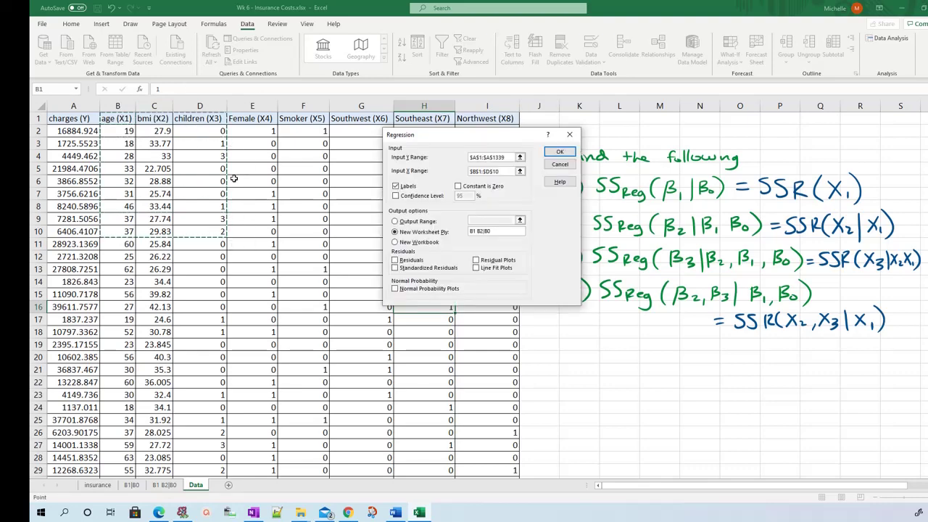
key(ctrl+shift+Down)
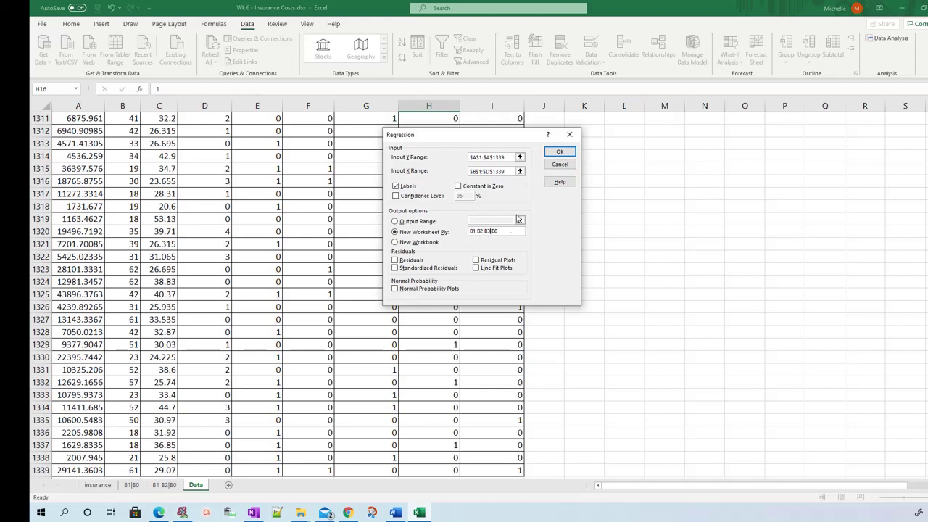
click(565, 155)
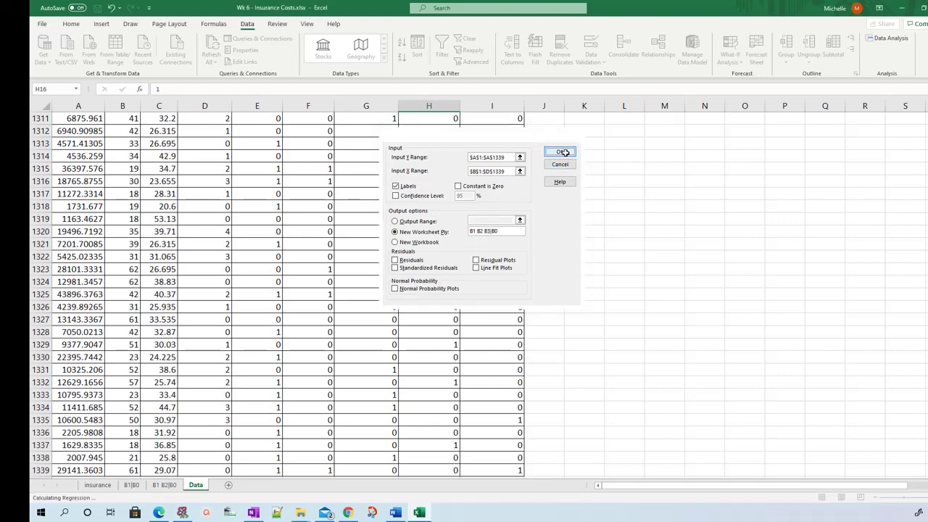
Widen columns A, B and C so the regression output values show in full.
click(417, 288)
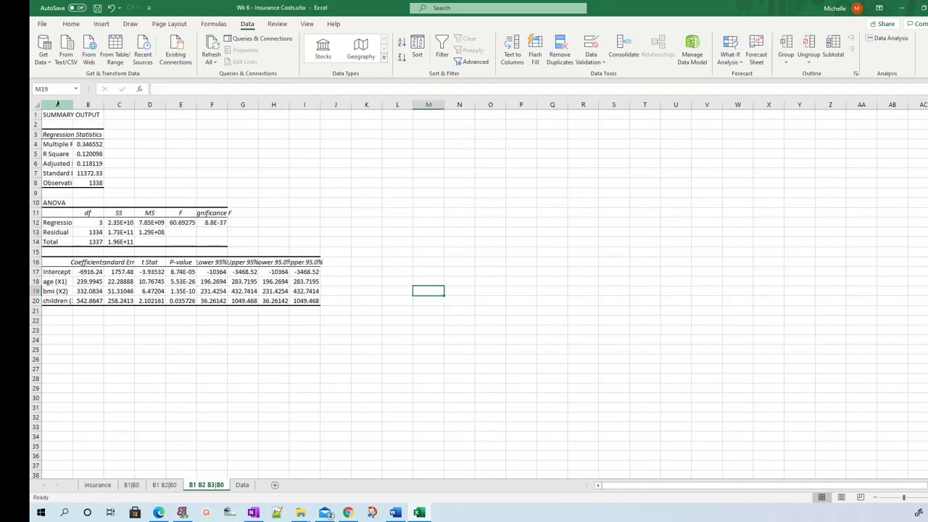
drag(73, 104, 74, 105)
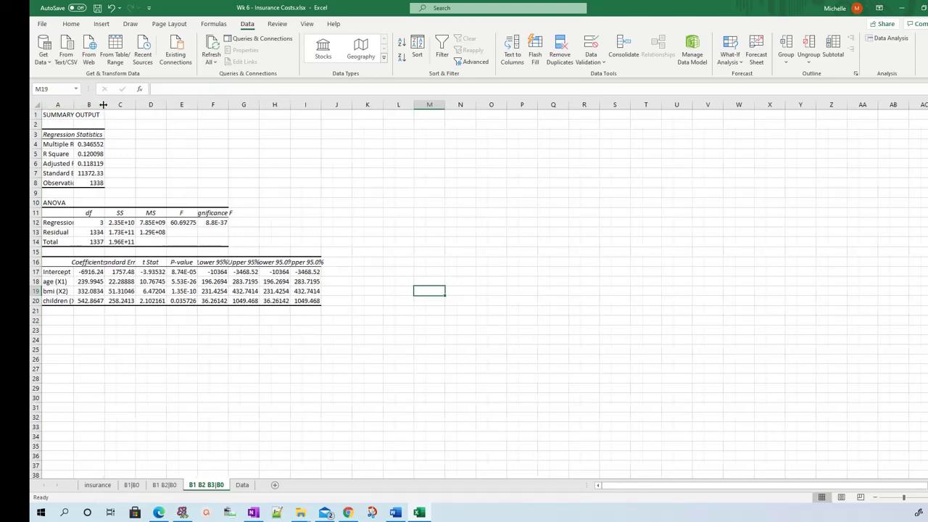
double_click(104, 104)
double_click(148, 106)
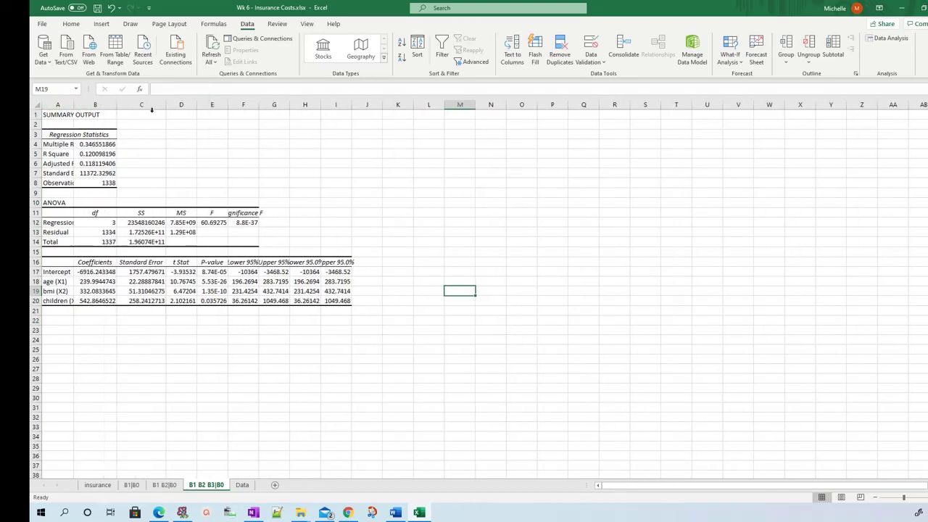
click(138, 223)
click(75, 24)
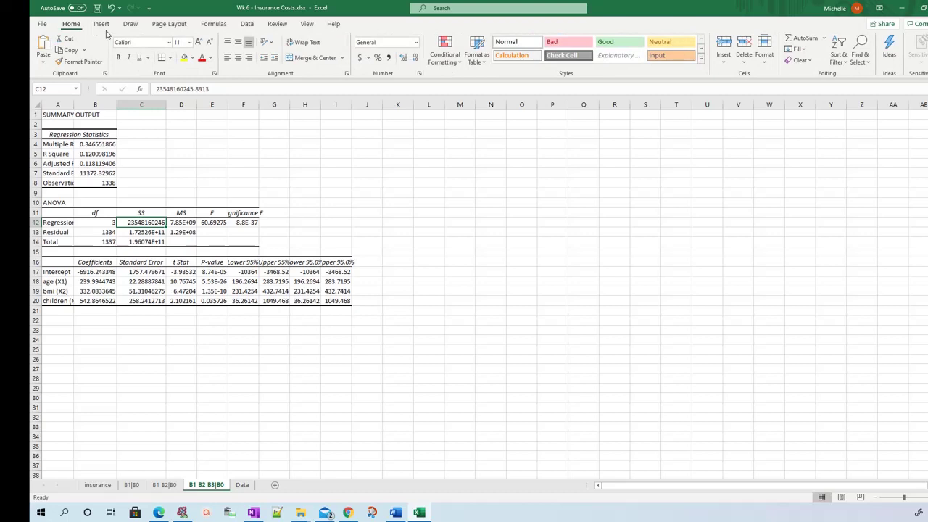
click(185, 57)
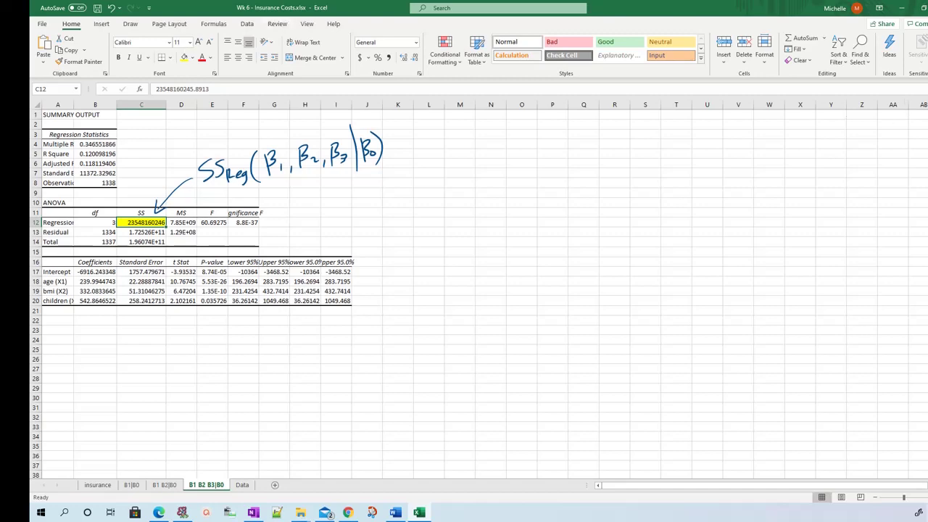
Handwrite the left side SSreg(β3|β2,β1,β0) below the regression table.
scroll(479, 290, up, 1)
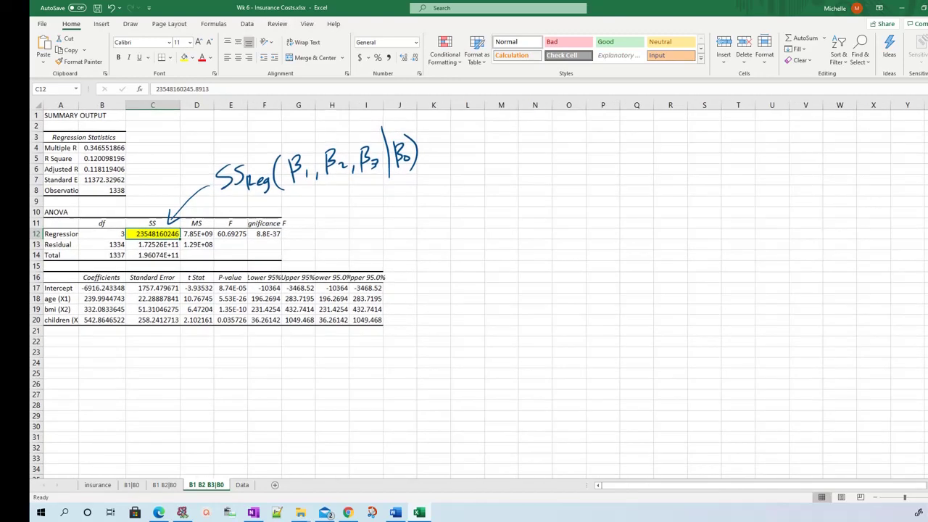
scroll(478, 290, up, 1)
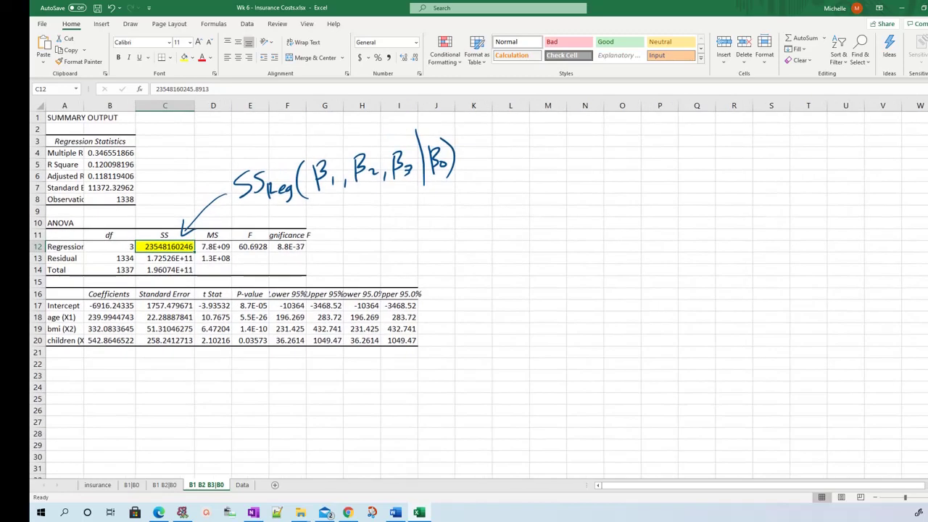
drag(87, 367, 75, 383)
mouse_move(102, 369)
mouse_down()
mouse_move(91, 385)
mouse_move(110, 376)
mouse_move(120, 388)
mouse_up()
mouse_move(140, 364)
mouse_down()
mouse_move(137, 387)
mouse_move(148, 388)
mouse_move(150, 374)
mouse_move(158, 387)
mouse_up()
drag(174, 354, 174, 397)
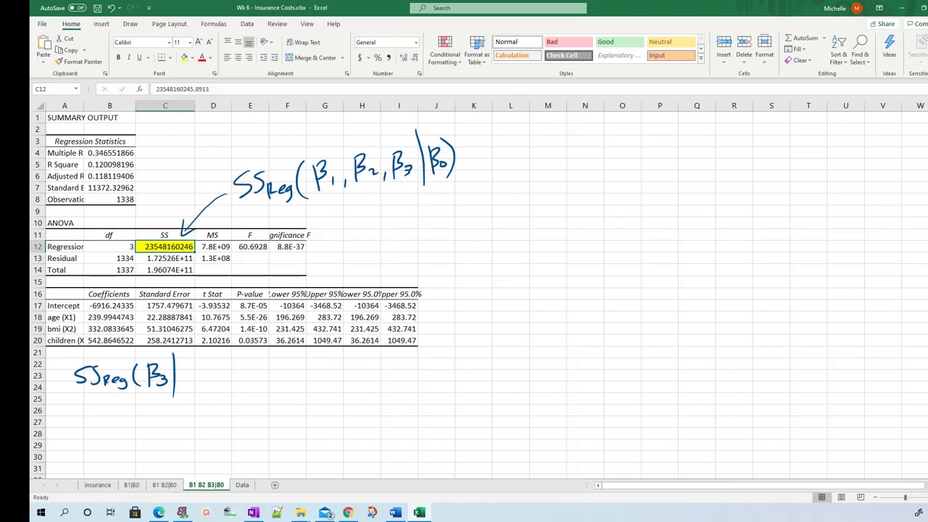
drag(184, 365, 183, 386)
mouse_move(185, 364)
mouse_down()
mouse_move(185, 385)
mouse_move(209, 388)
mouse_up()
mouse_move(220, 365)
mouse_down()
mouse_move(220, 384)
mouse_move(225, 374)
mouse_move(221, 383)
mouse_move(256, 388)
mouse_up()
drag(257, 362, 260, 382)
drag(273, 374, 273, 374)
drag(278, 358, 279, 385)
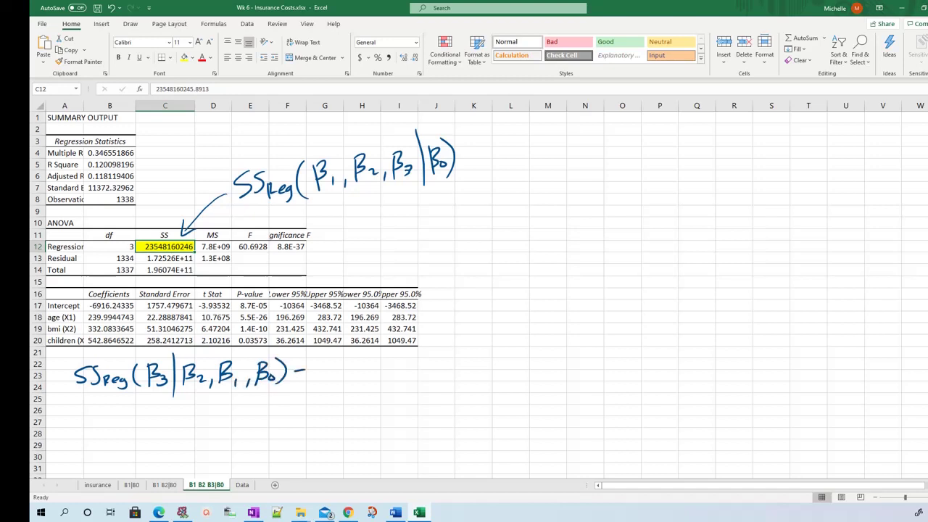
Ink the first right-side term = SSreg(β1,β2,β3|β0).
drag(330, 362, 320, 379)
mouse_move(344, 362)
mouse_down()
mouse_move(334, 379)
mouse_move(371, 390)
mouse_move(402, 378)
mouse_move(406, 384)
mouse_up()
drag(410, 380, 420, 387)
drag(422, 368, 452, 383)
mouse_move(452, 371)
mouse_down()
mouse_move(462, 368)
mouse_move(457, 379)
mouse_up()
drag(466, 376, 466, 388)
drag(476, 355, 476, 384)
mouse_move(485, 364)
mouse_down()
mouse_move(485, 383)
mouse_move(498, 380)
mouse_up()
mouse_move(505, 359)
mouse_down()
mouse_move(506, 383)
mouse_move(537, 370)
mouse_move(543, 378)
mouse_up()
Ink the subtracted term − SSreg(β2,β1|β0) and underline β2,β1 on both sides.
mouse_move(558, 359)
mouse_down()
mouse_move(549, 377)
mouse_move(573, 383)
mouse_up()
mouse_move(577, 377)
mouse_down()
mouse_move(589, 376)
mouse_move(585, 387)
mouse_up()
mouse_move(608, 355)
mouse_down()
mouse_move(602, 381)
mouse_move(615, 380)
mouse_up()
drag(613, 362, 639, 388)
drag(650, 364, 649, 385)
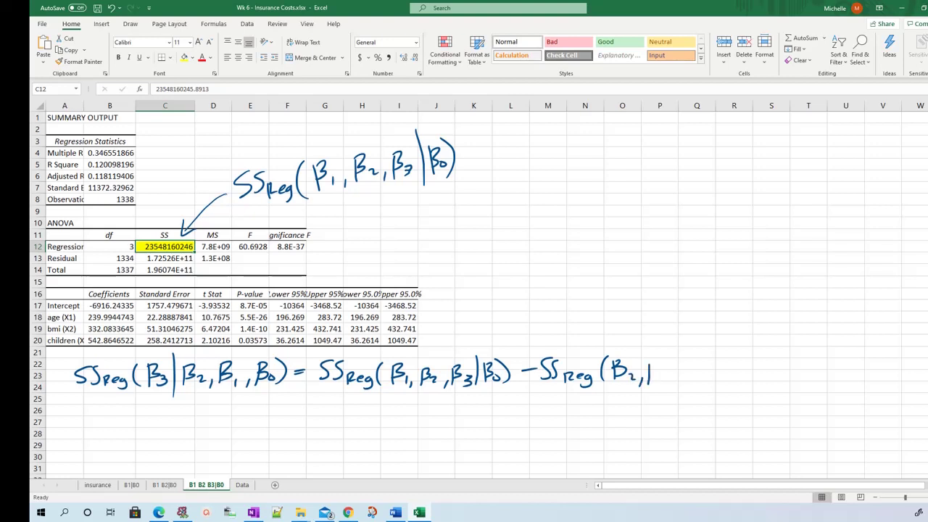
mouse_move(651, 364)
mouse_down()
mouse_move(651, 377)
mouse_move(690, 382)
mouse_up()
mouse_move(691, 362)
mouse_down()
mouse_move(693, 377)
mouse_move(704, 378)
mouse_up()
drag(713, 357, 715, 385)
drag(186, 393, 236, 394)
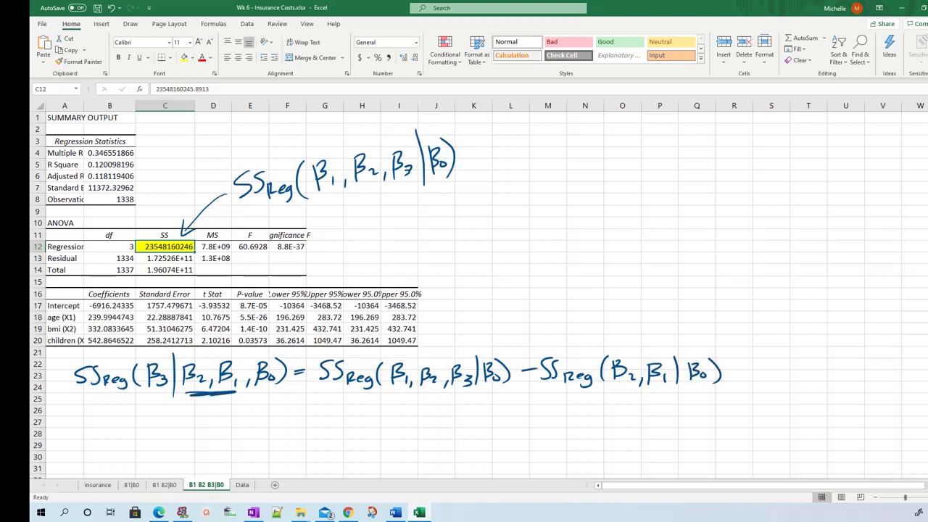
drag(619, 391, 674, 391)
Enter =C12-'B1 B2|B0'!C12 in G25, giving 571519041.6, and fill it yellow.
click(317, 394)
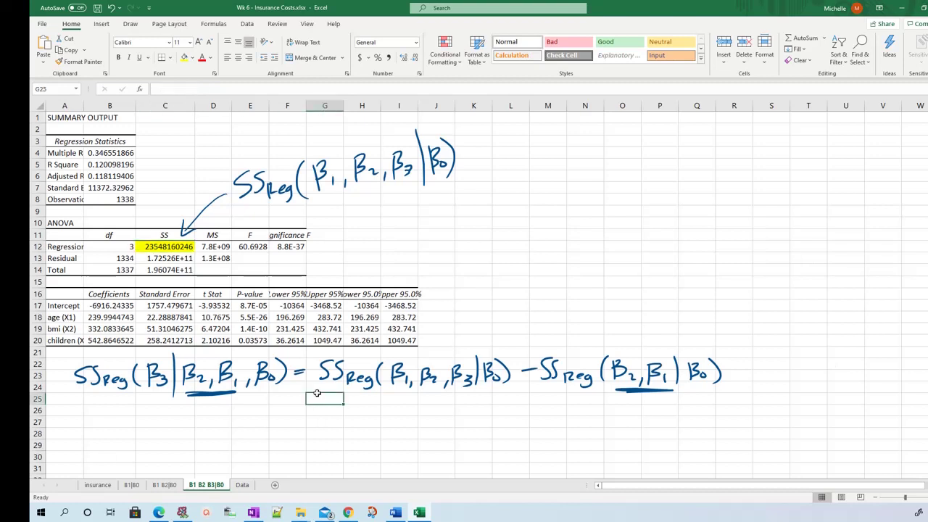
text(=)
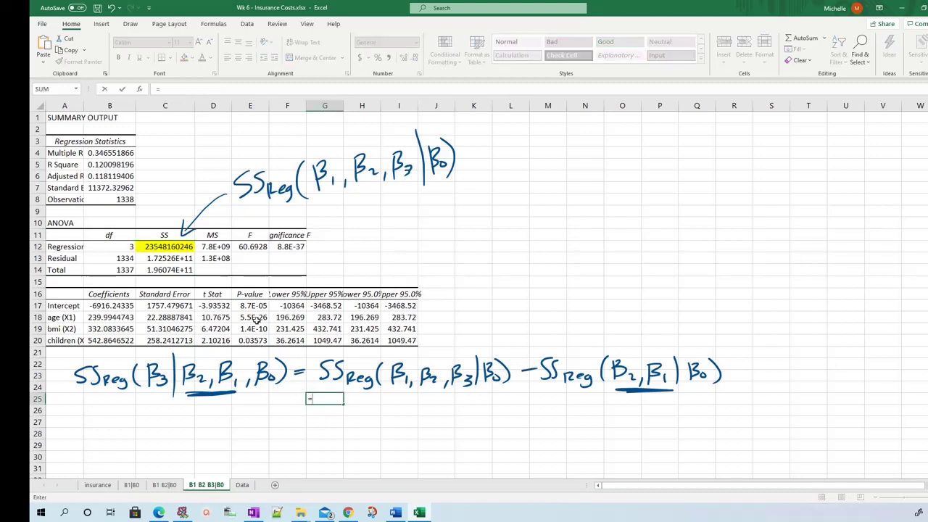
click(195, 247)
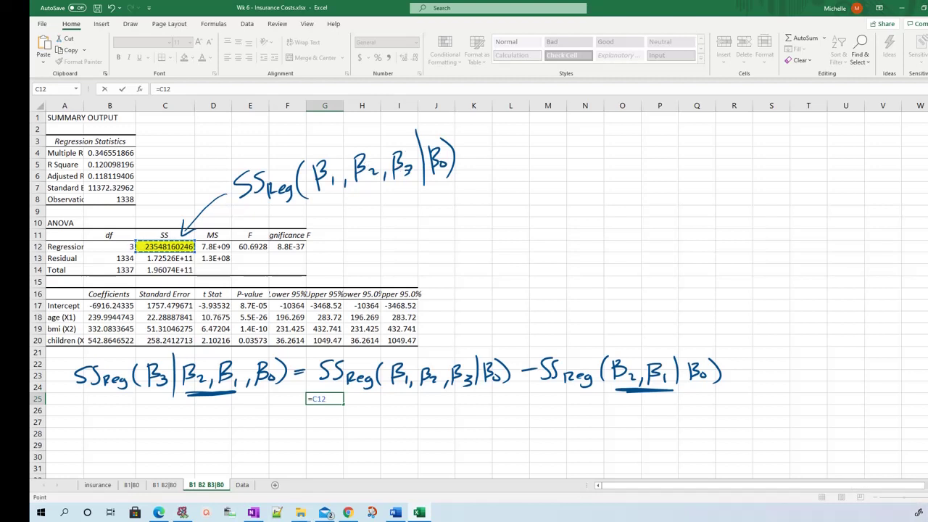
key(F2)
click(165, 485)
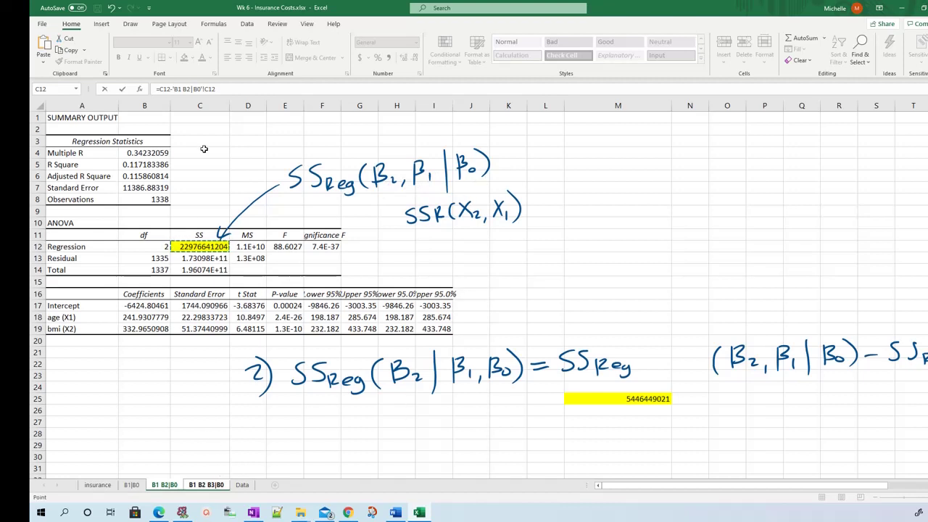
click(219, 89)
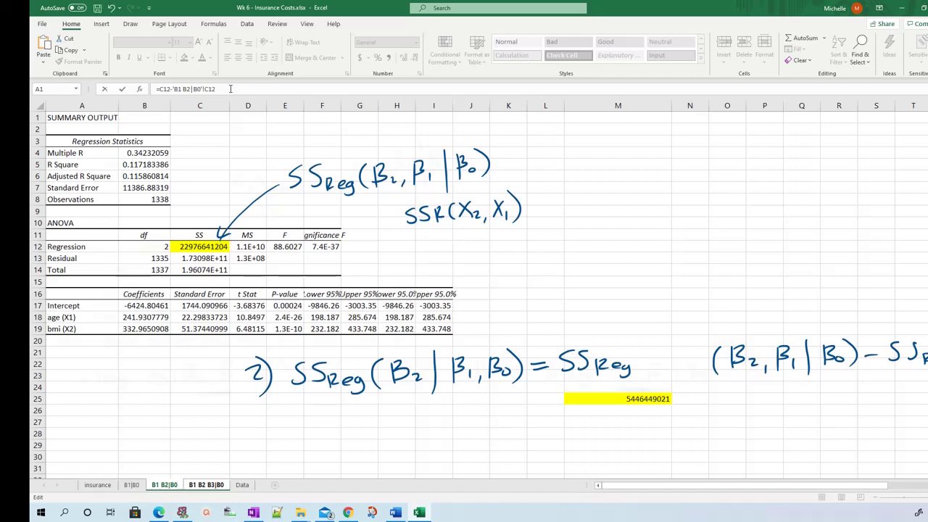
key(Return)
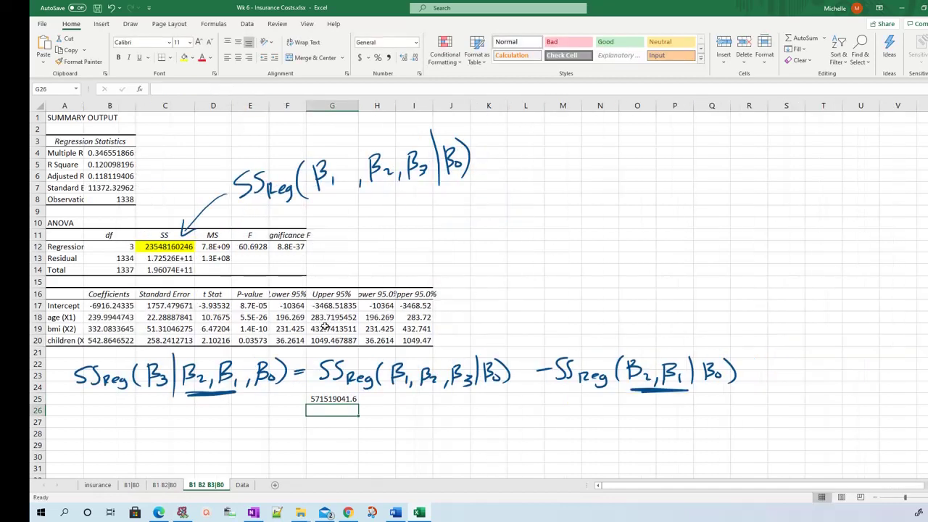
click(344, 399)
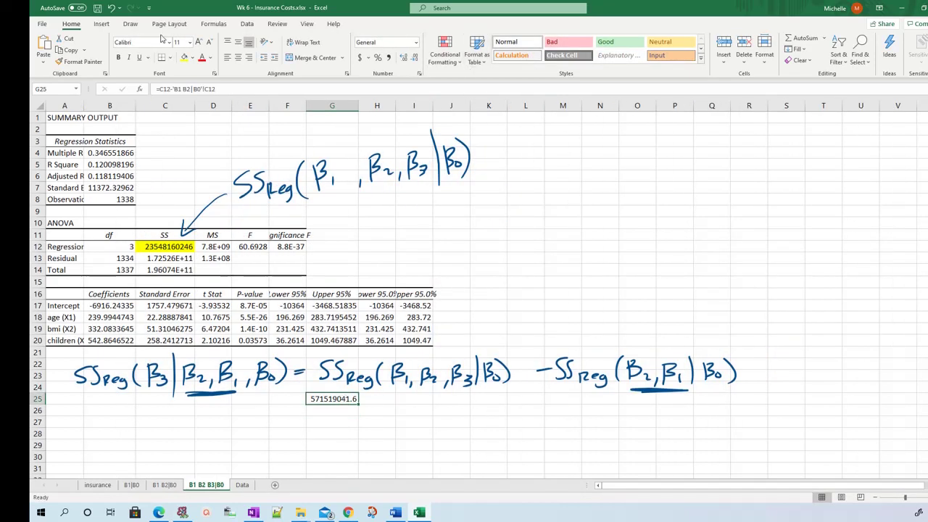
click(185, 57)
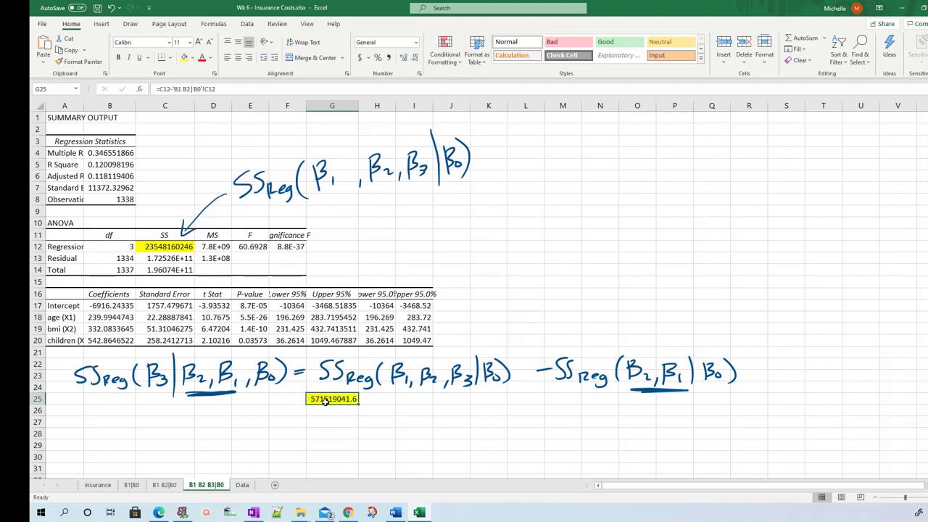
On the Data sheet under question 4, handwrite = SSreg(β3,β2,β1|β0).
click(248, 489)
scroll(641, 266, up, 20)
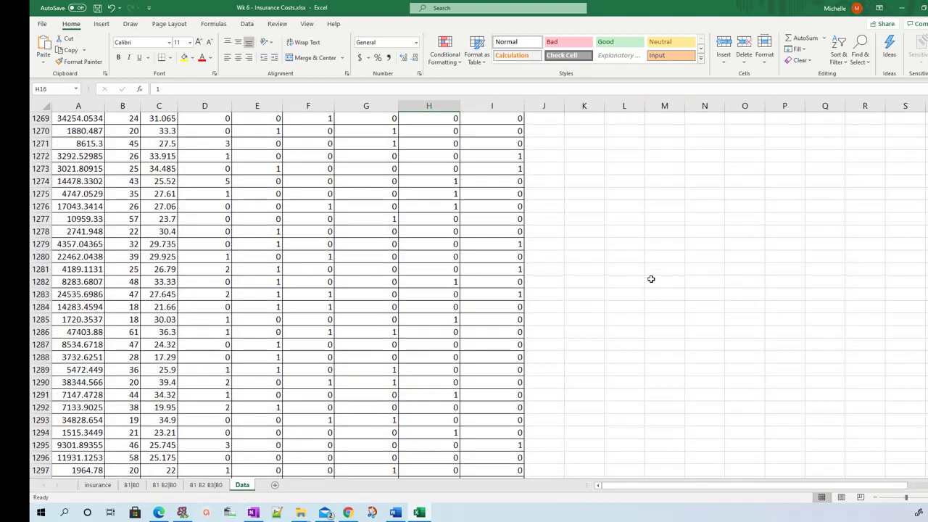
scroll(640, 267, up, 2)
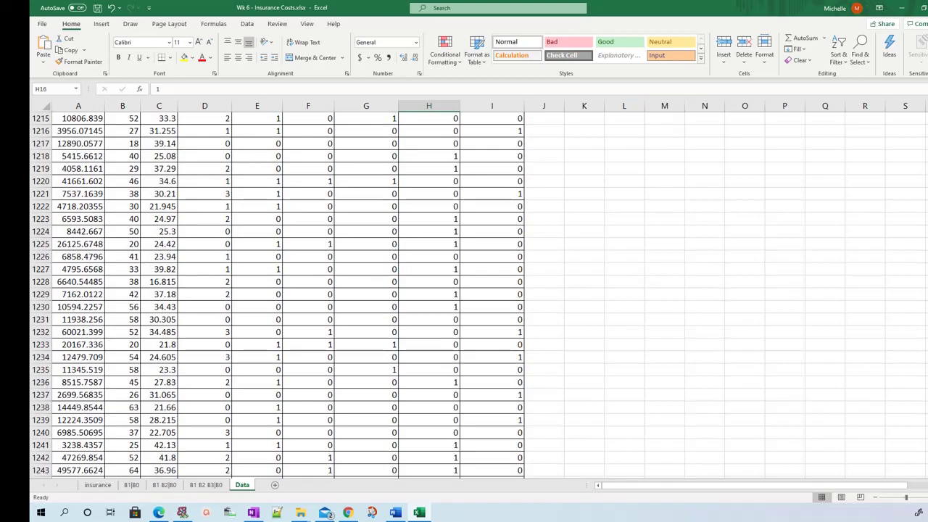
scroll(641, 266, up, 20)
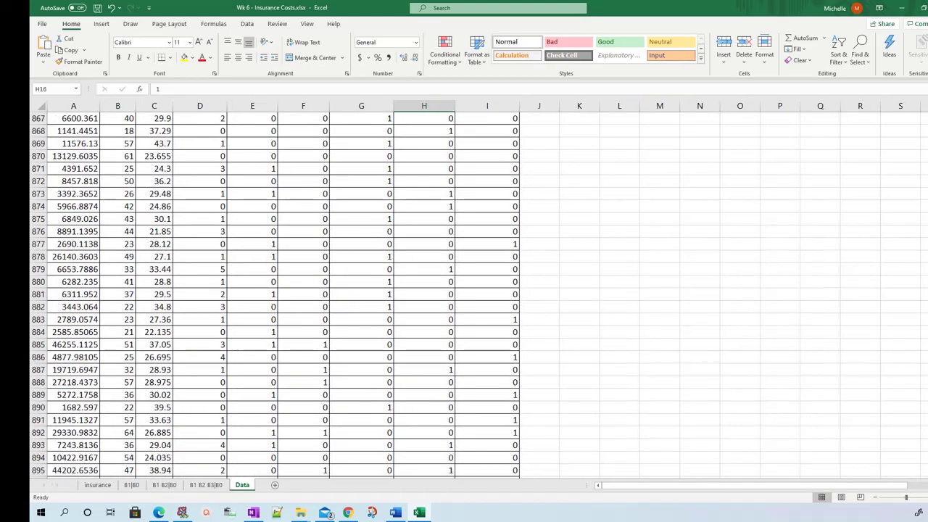
scroll(640, 266, up, 20)
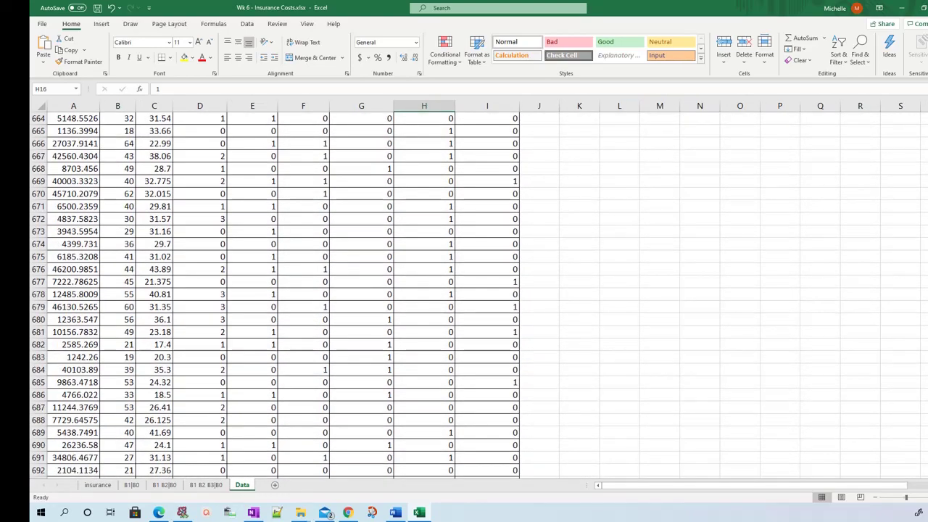
scroll(918, 293, up, 20)
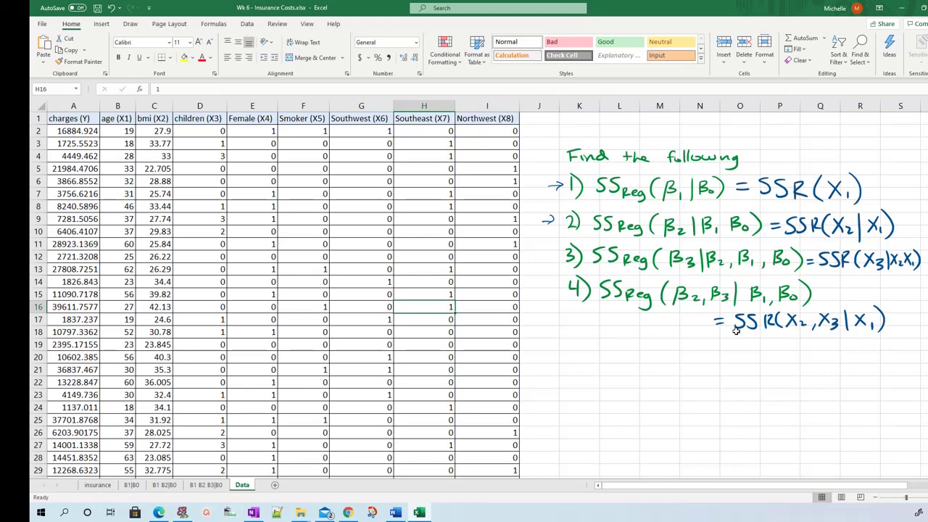
drag(651, 340, 640, 350)
mouse_move(659, 341)
mouse_down()
mouse_move(650, 349)
mouse_move(692, 355)
mouse_up()
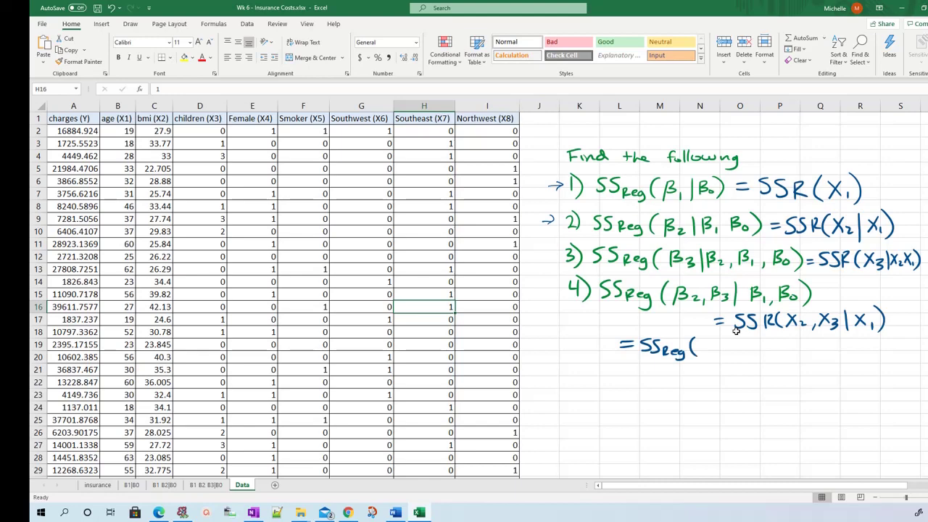
mouse_move(704, 340)
mouse_down()
mouse_move(702, 353)
mouse_move(822, 355)
mouse_up()
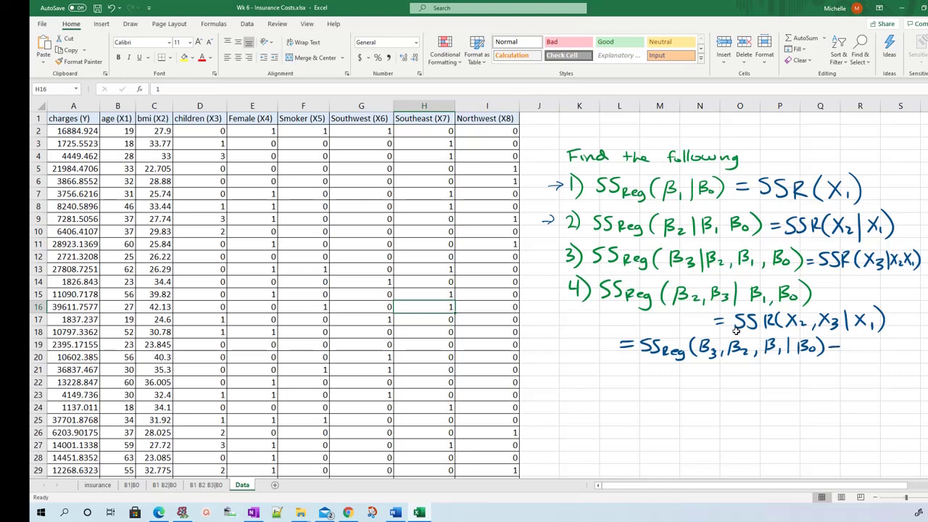
Handwrite the subtracted term − SSreg(β1|β0) on the next line.
drag(746, 364, 768, 377)
drag(770, 374, 794, 382)
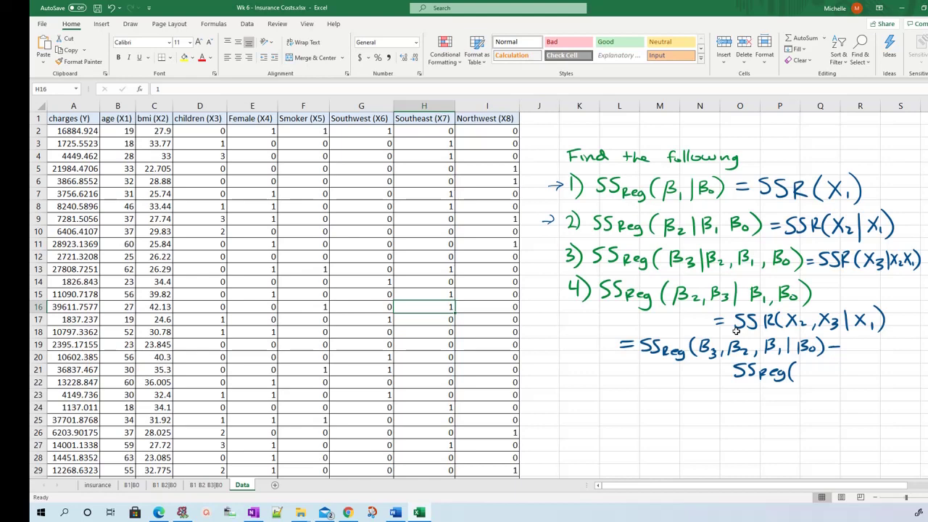
mouse_move(806, 381)
mouse_down()
mouse_move(807, 372)
mouse_move(831, 386)
mouse_up()
mouse_move(840, 366)
mouse_down()
mouse_move(839, 380)
mouse_move(847, 377)
mouse_up()
drag(856, 373, 855, 374)
drag(861, 364, 863, 383)
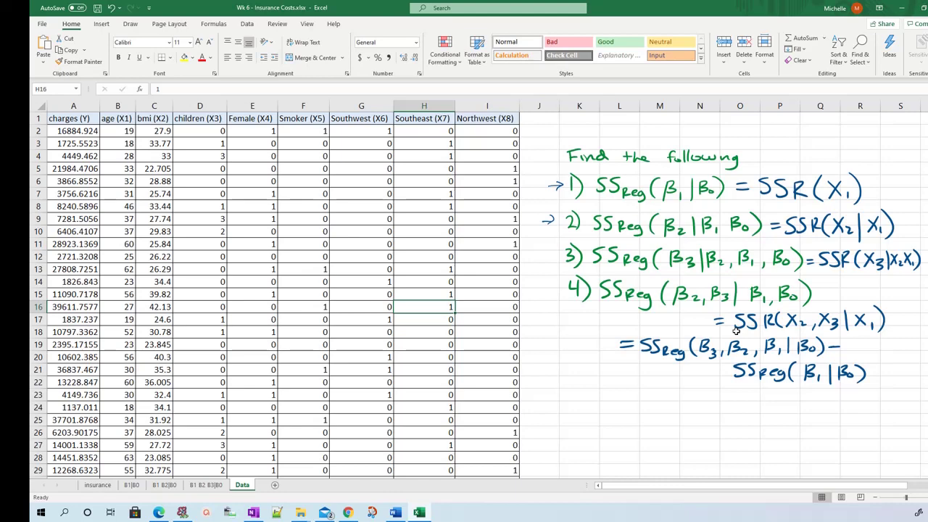
click(632, 395)
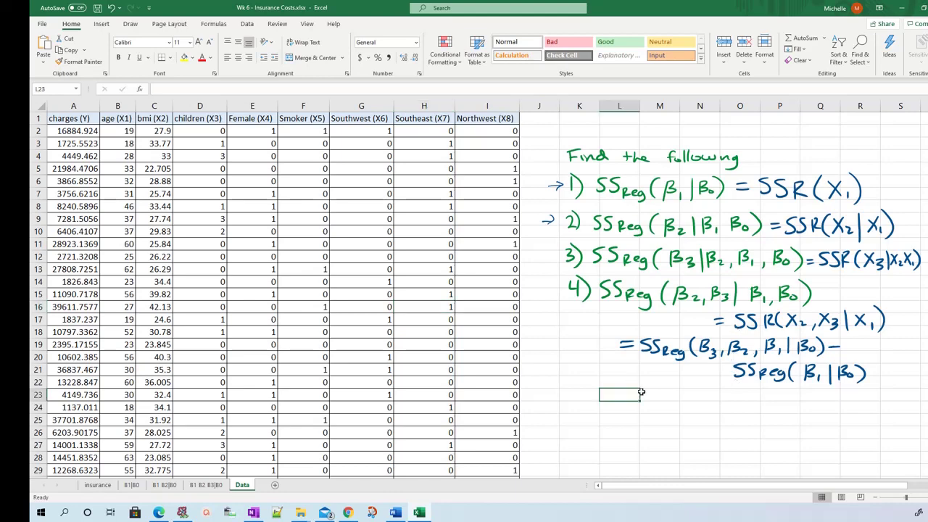
click(650, 392)
text(=)
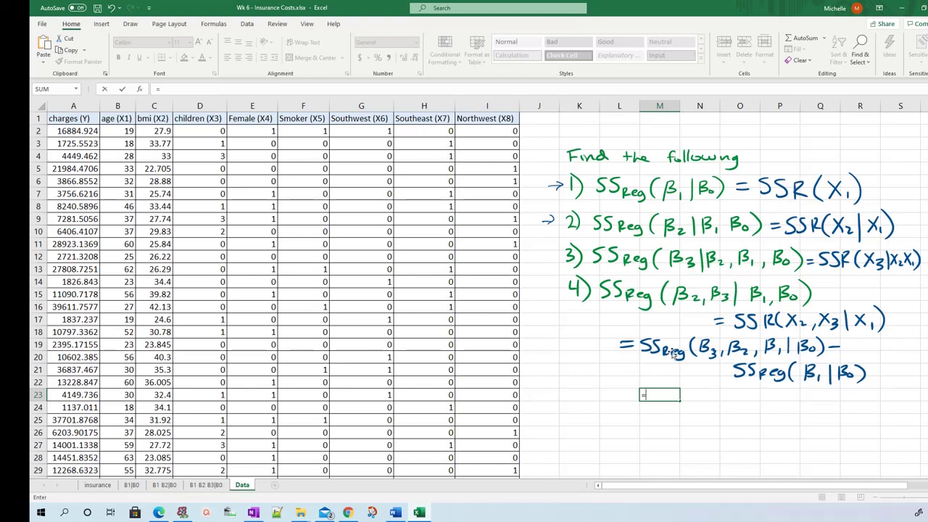
click(200, 487)
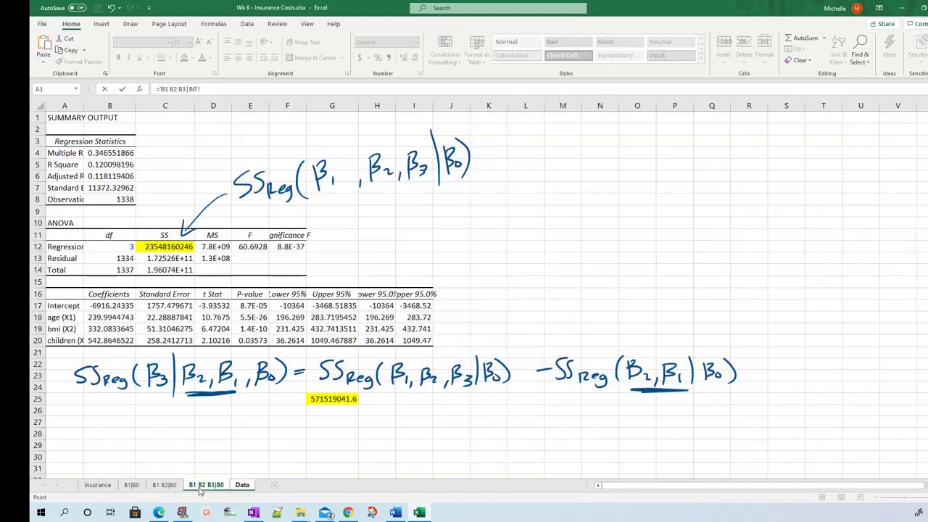
click(154, 248)
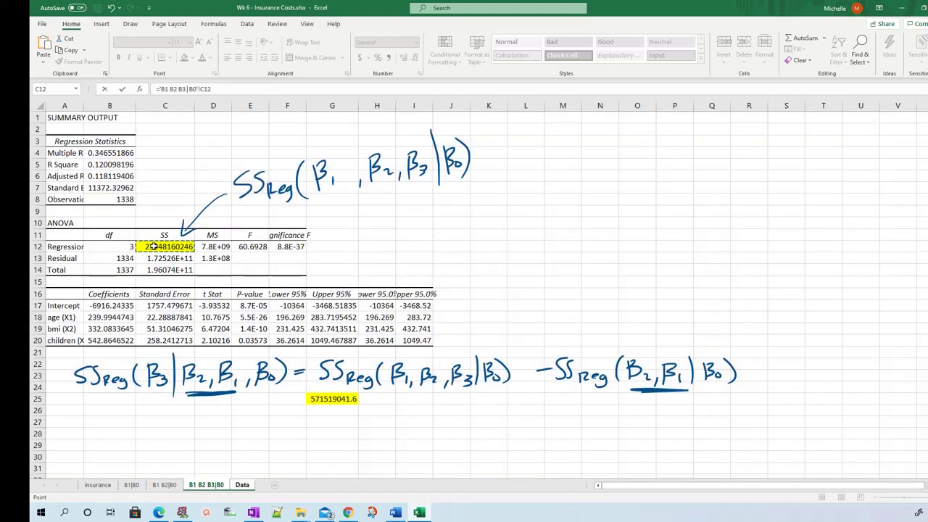
click(226, 88)
click(134, 485)
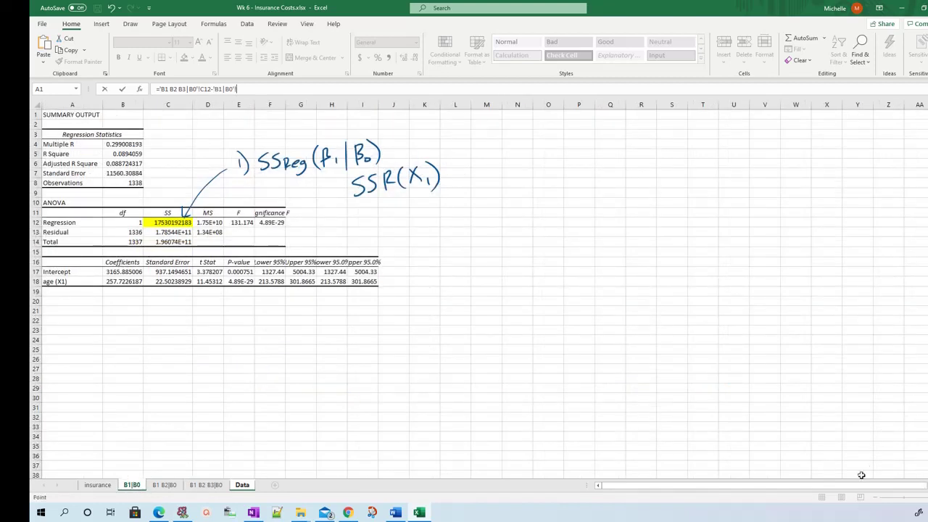
click(186, 222)
key(Return)
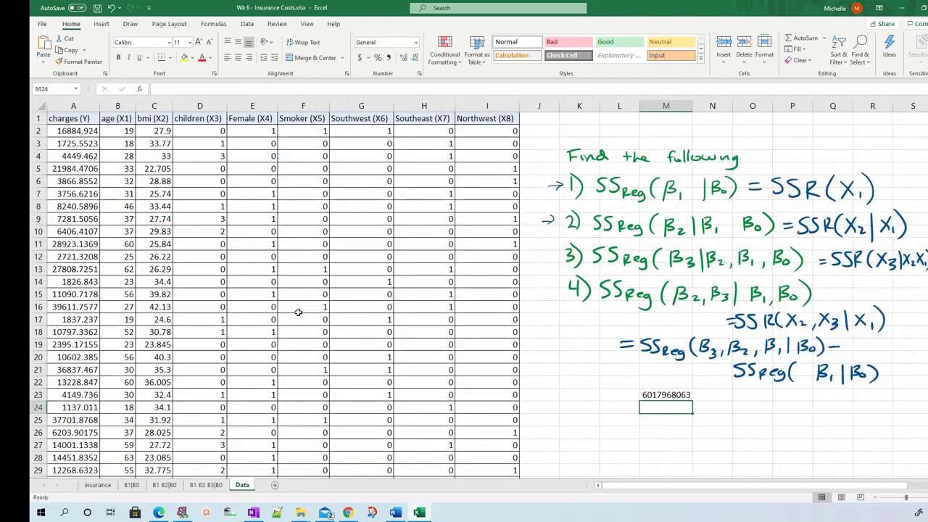
click(665, 396)
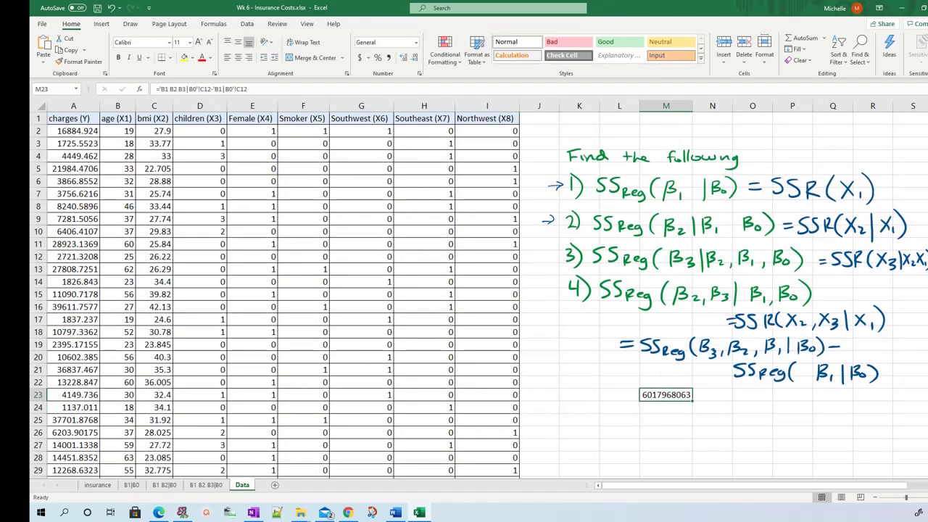
click(185, 57)
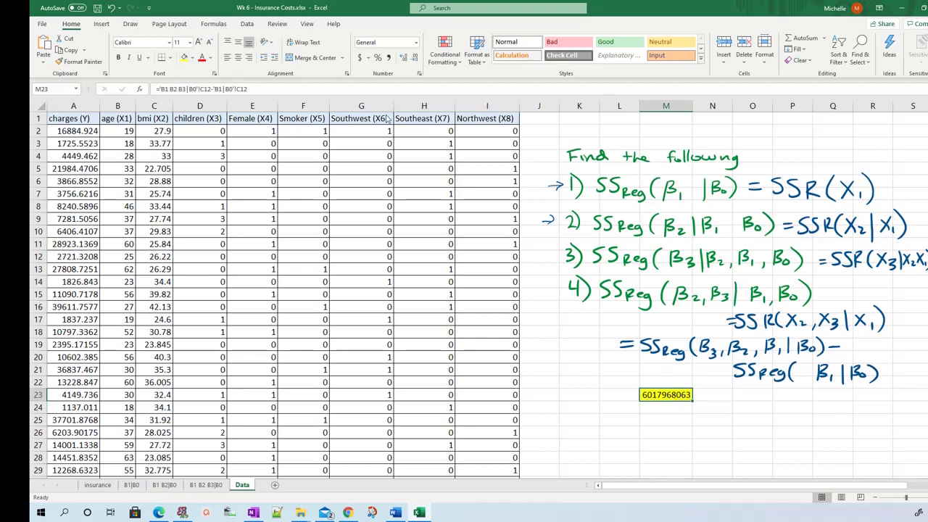